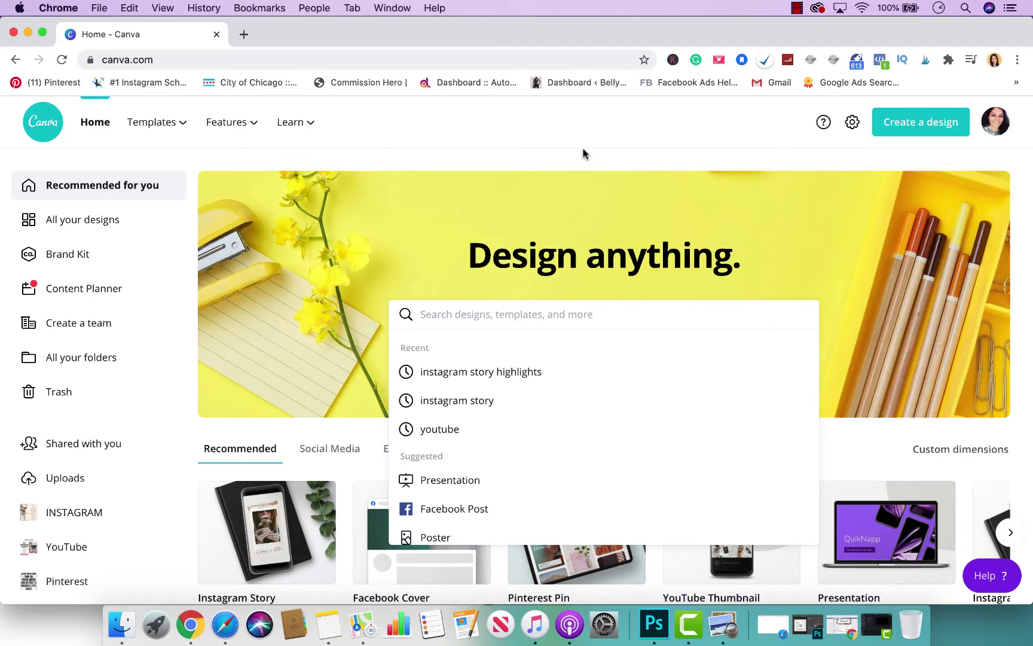
- Search for "instagram story highlights" templates and look through the highlight cover designs
click(510, 371)
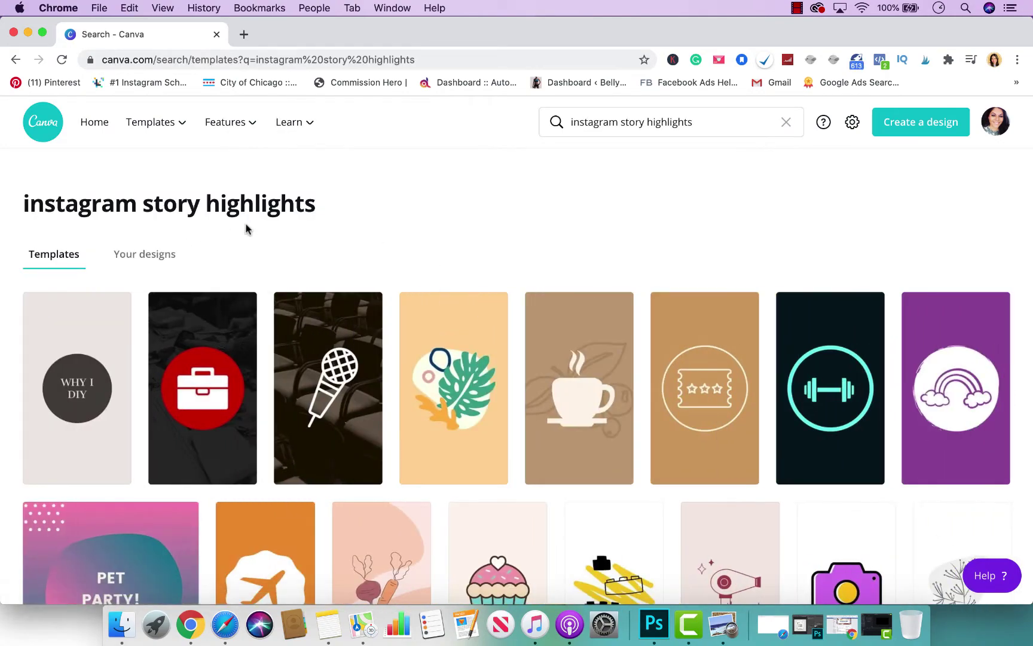
scroll(247, 229, down, 6)
scroll(287, 310, up, 3)
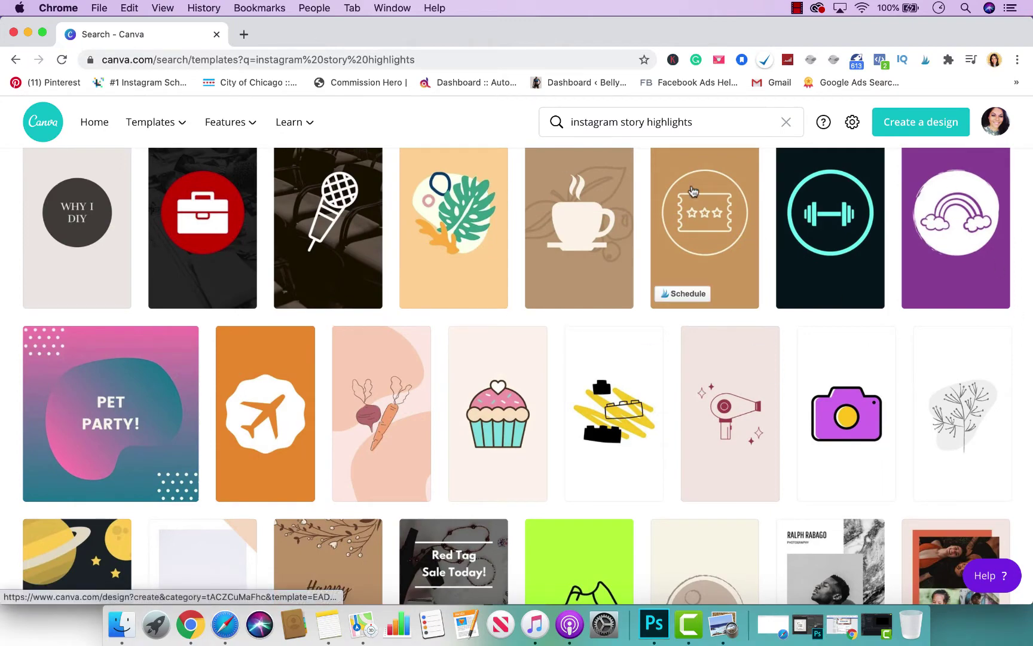
scroll(657, 357, down, 5)
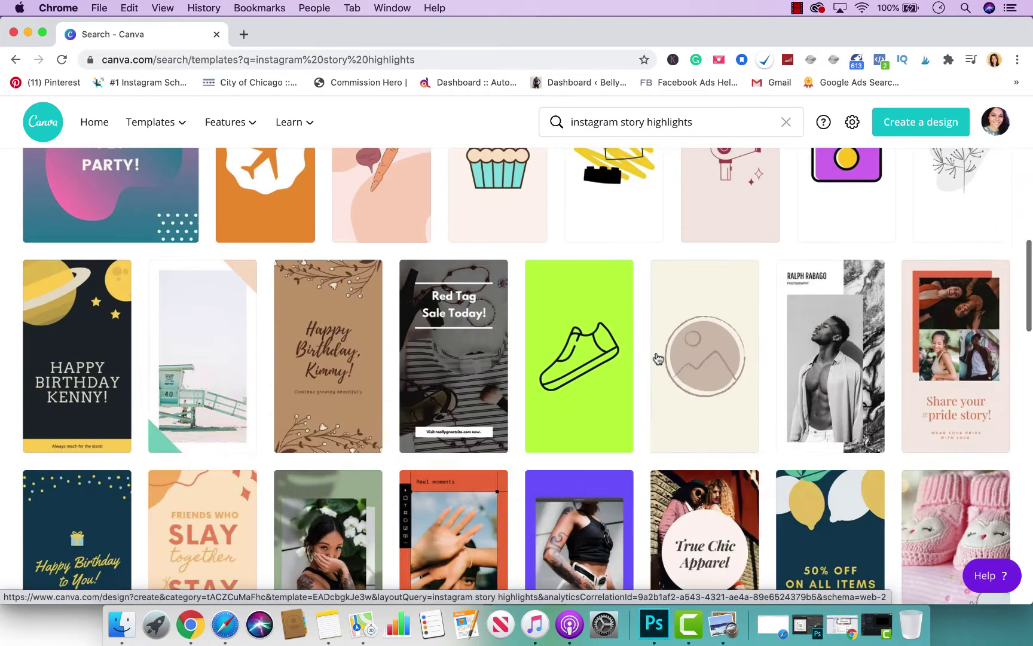
scroll(658, 359, down, 5)
scroll(658, 358, up, 4)
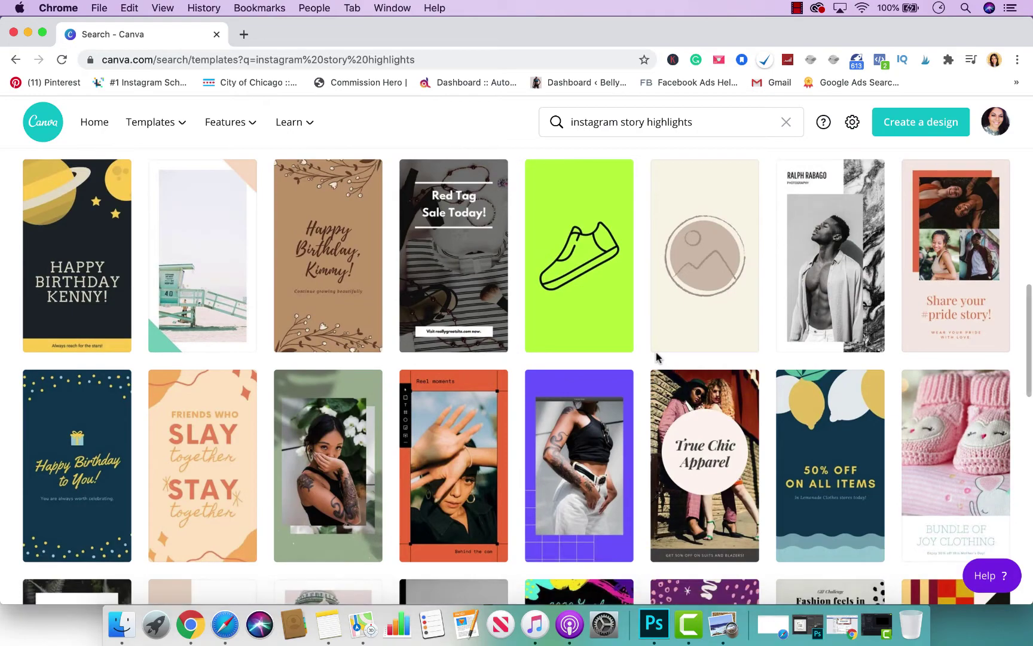
scroll(538, 269, up, 5)
scroll(488, 219, up, 5)
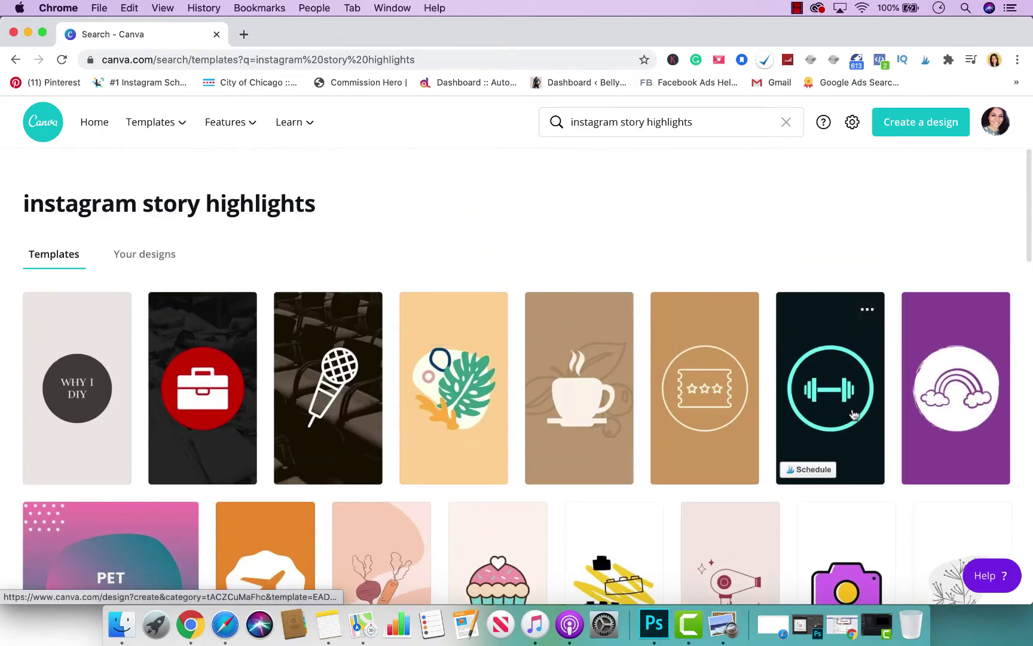
scroll(801, 455, down, 9)
scroll(772, 526, down, 7)
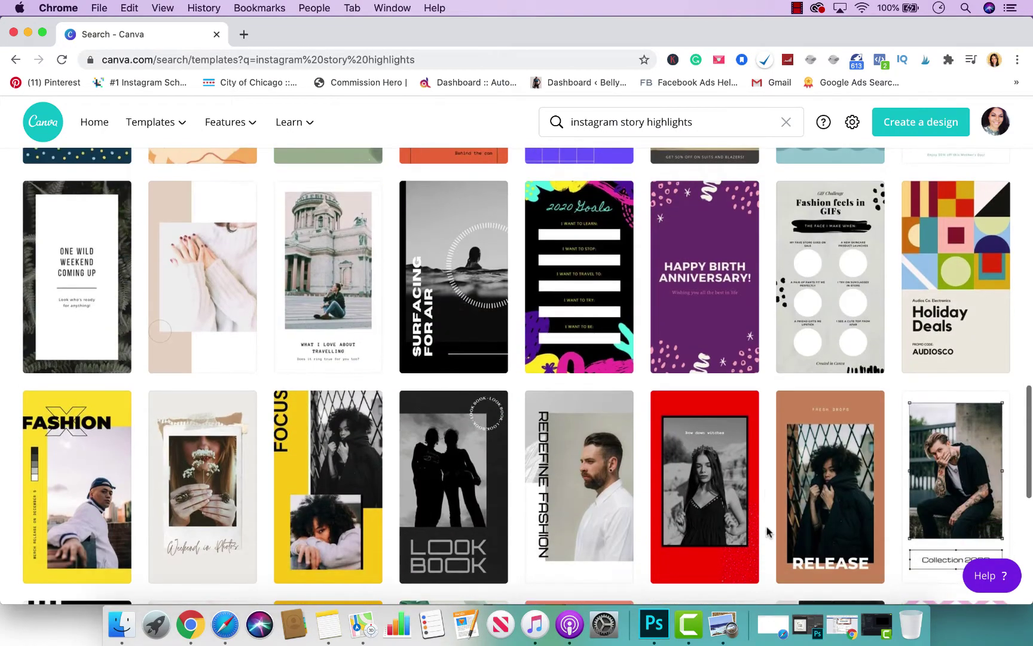
scroll(759, 517, down, 3)
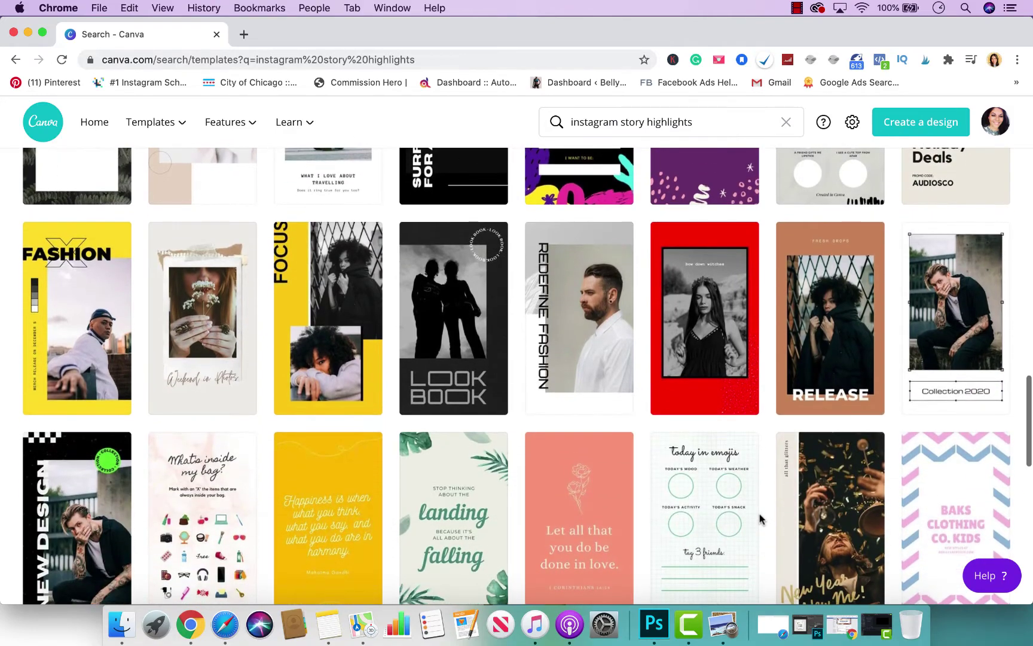
scroll(747, 485, up, 8)
scroll(386, 371, up, 5)
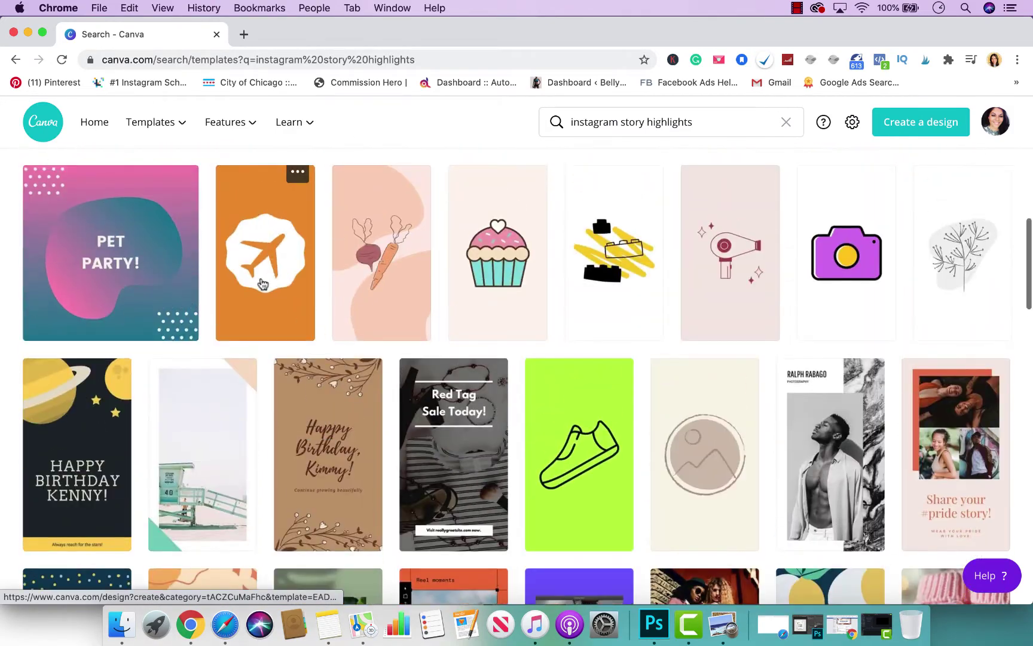
scroll(763, 482, down, 3)
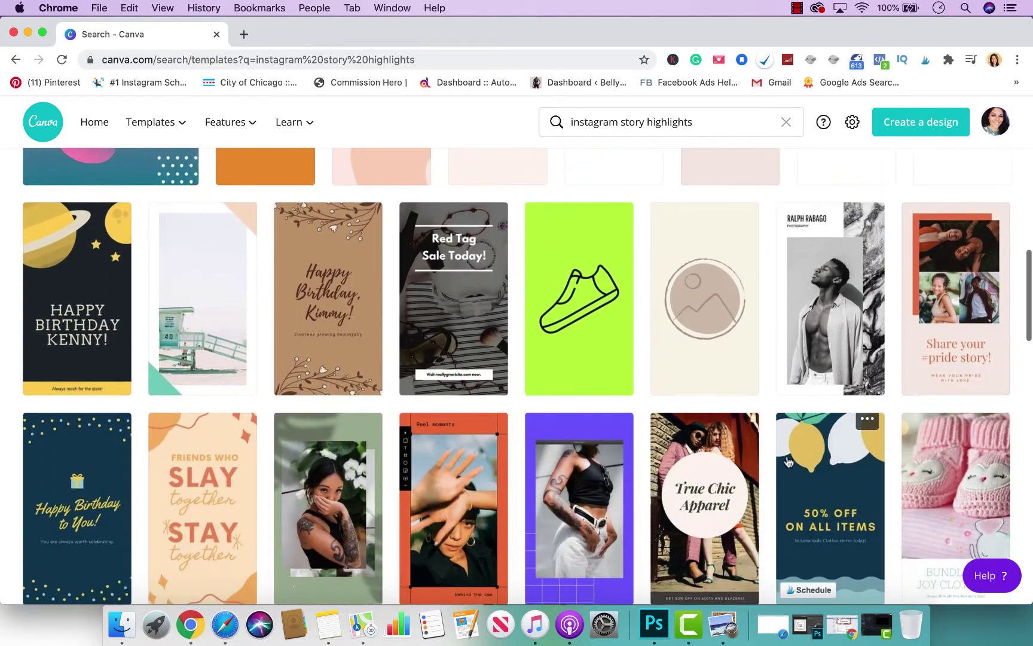
scroll(853, 372, down, 6)
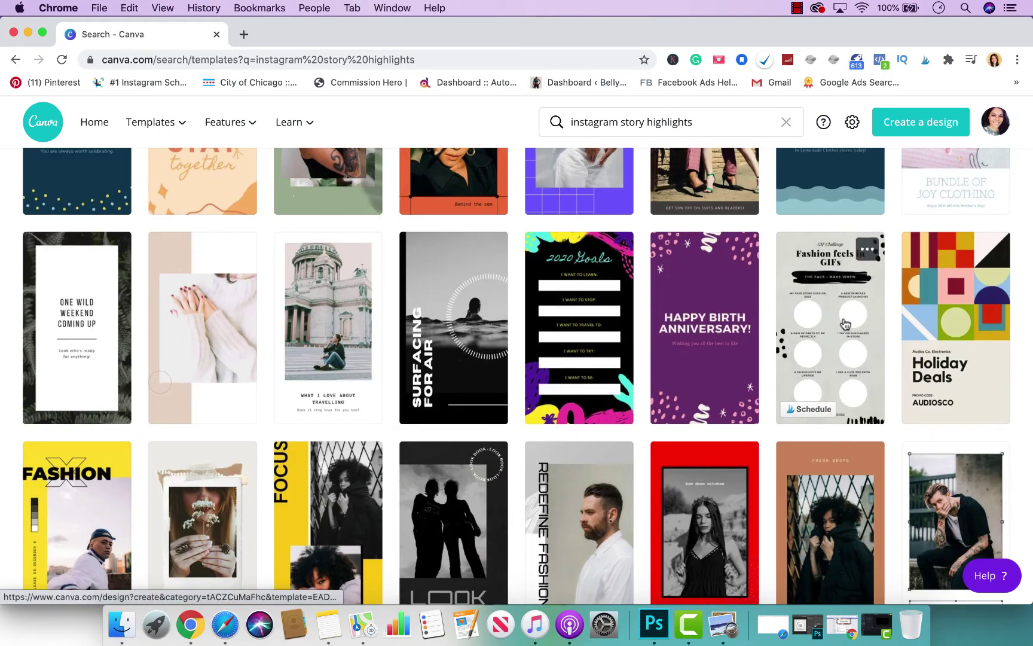
scroll(845, 324, down, 15)
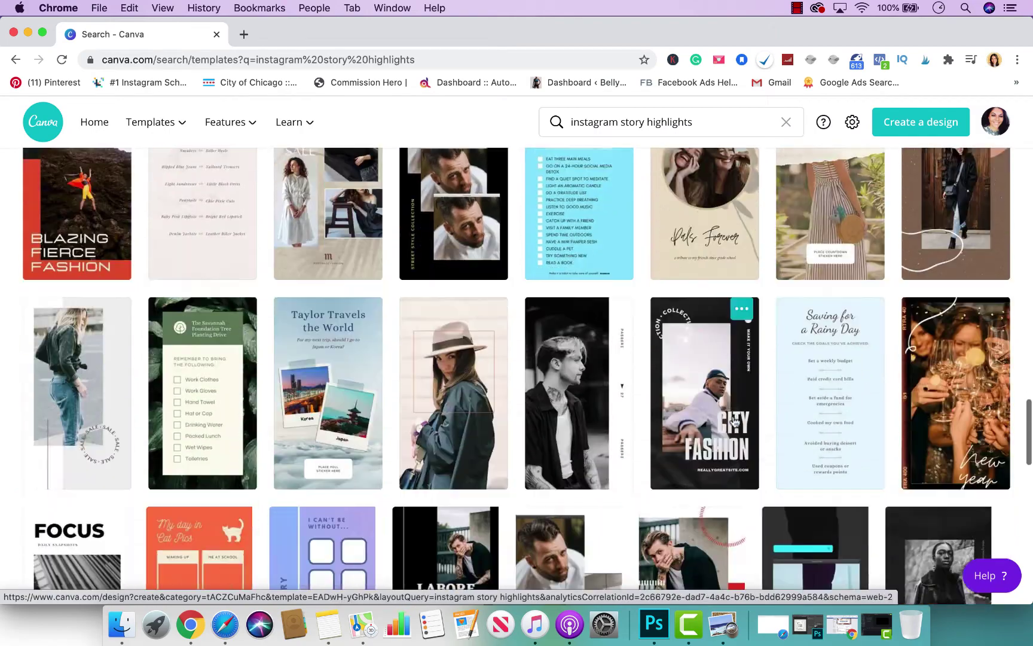
scroll(733, 422, down, 15)
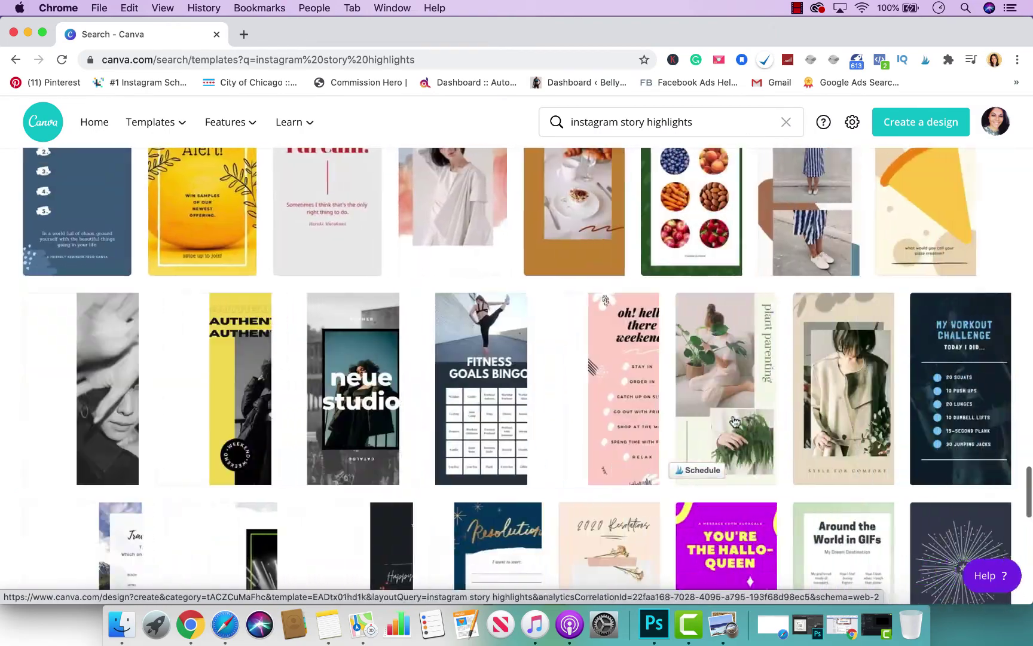
scroll(753, 383, up, 20)
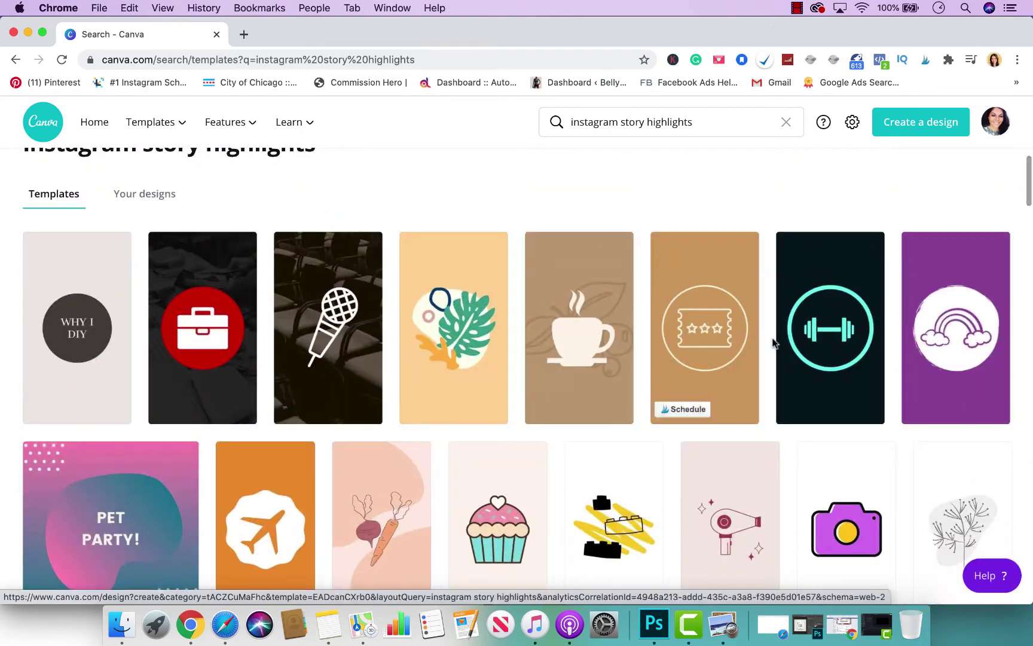
scroll(556, 542, down, 2)
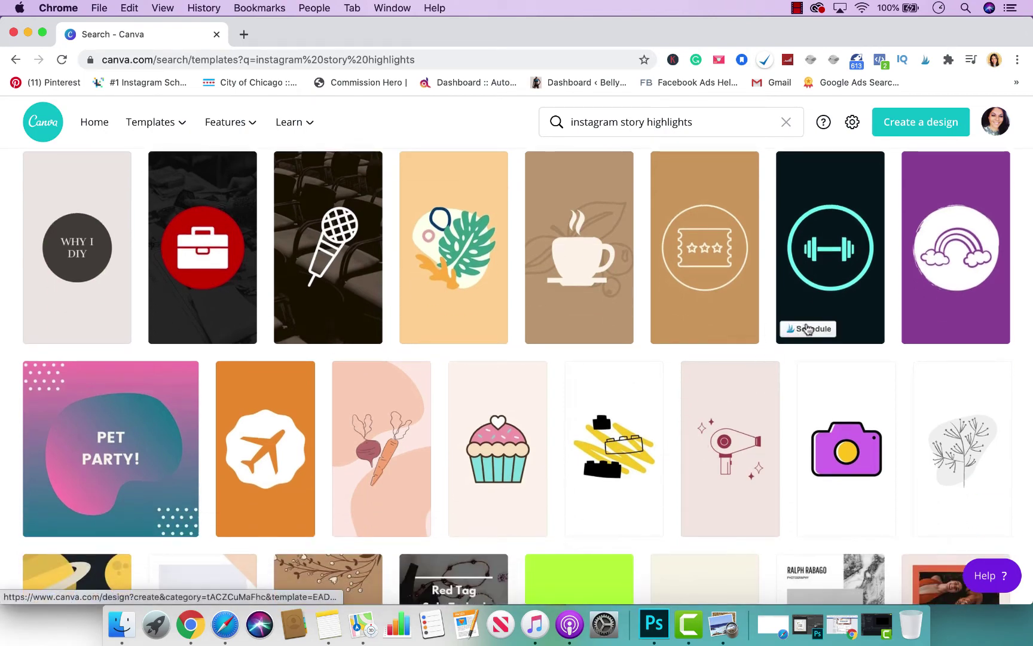
- Open the black highlight cover template with the turquoise dumbbell as a new design and review its pages
click(861, 309)
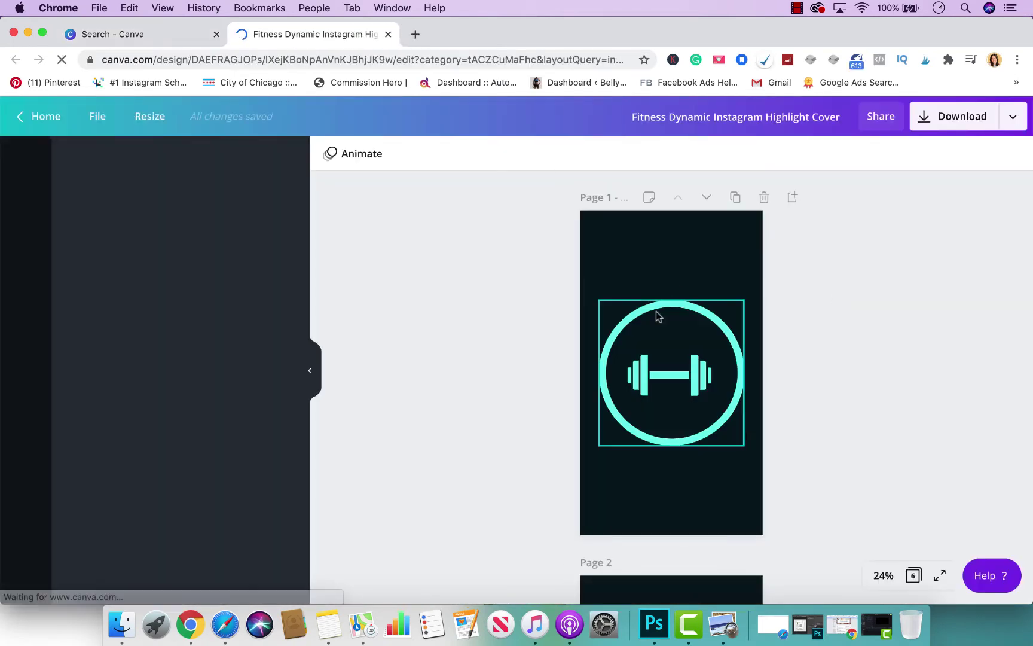
scroll(657, 316, down, 4)
scroll(657, 316, down, 20)
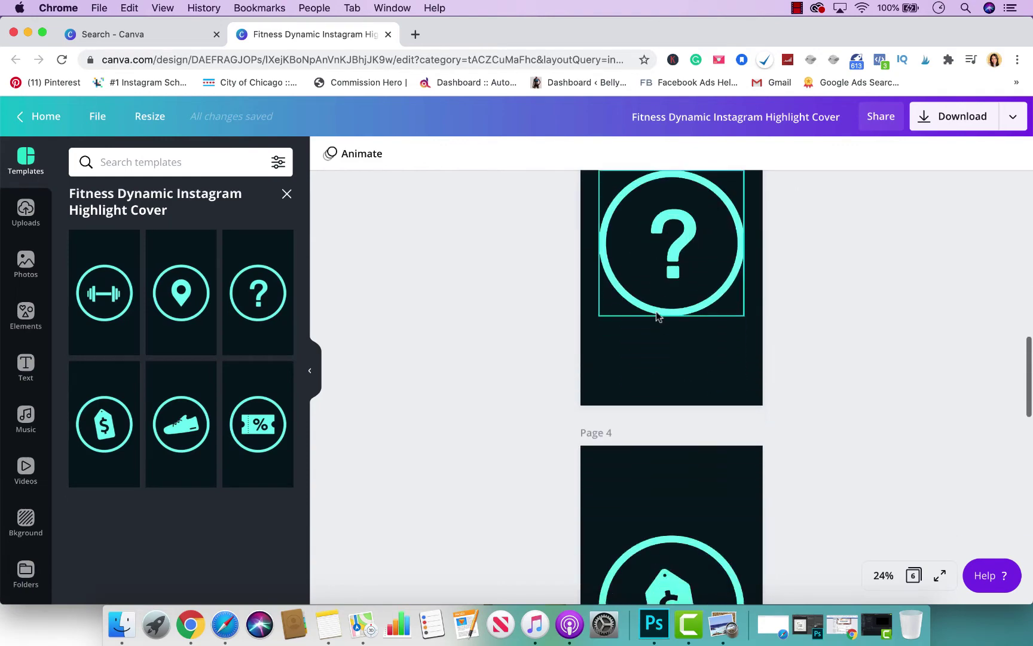
scroll(656, 317, down, 5)
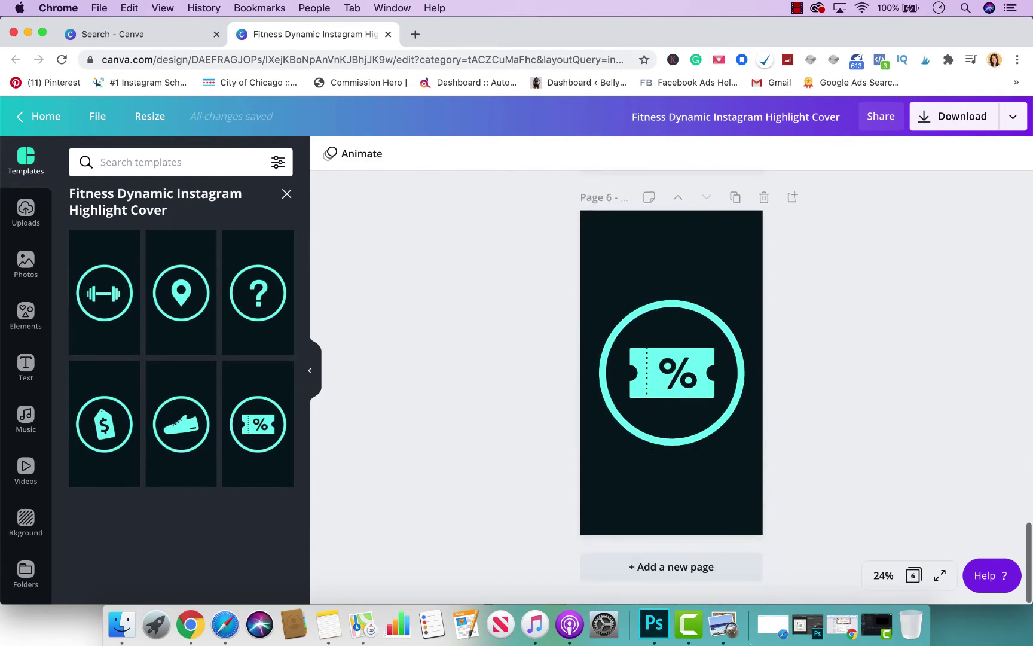
scroll(688, 250, up, 20)
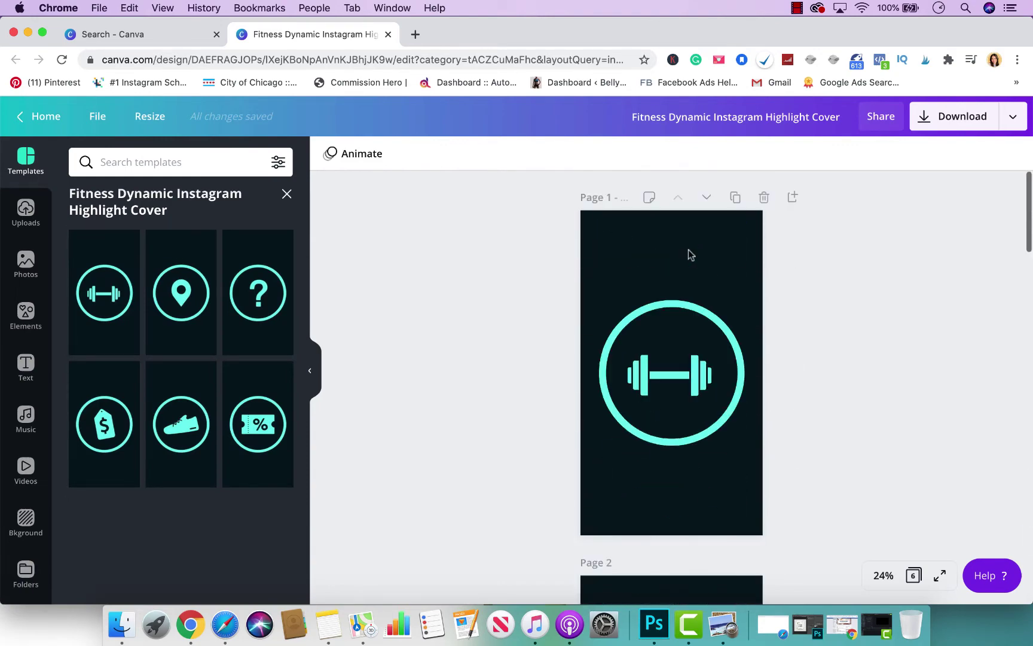
- Set page 1's background to the golden yellow from the NEW BRAND COLORS FOR NB palette
click(641, 226)
click(330, 154)
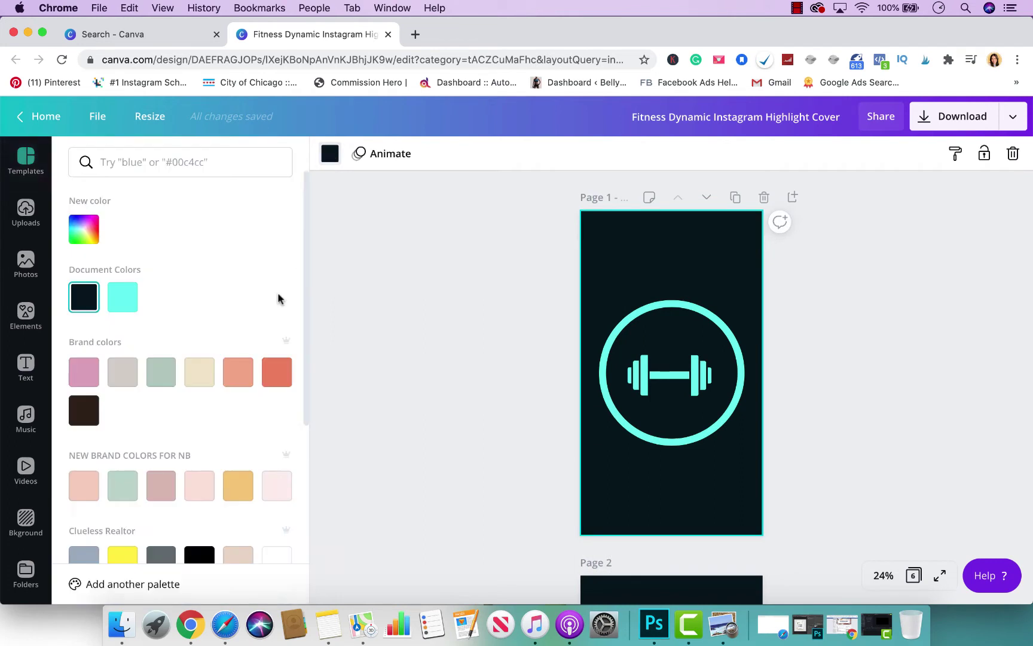
click(233, 476)
click(904, 470)
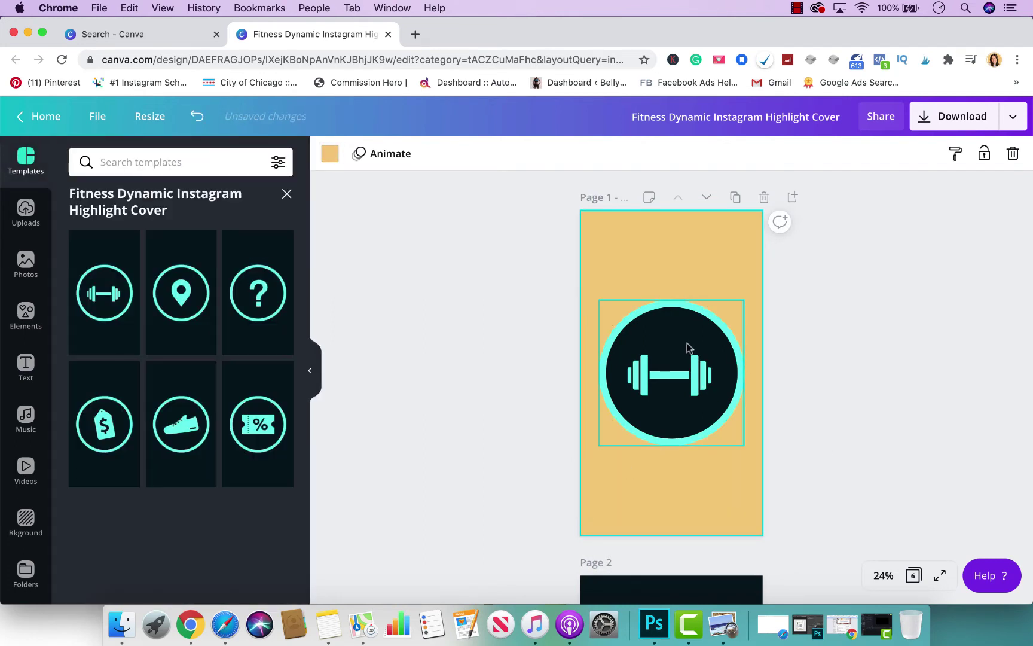
- Recolor the dark fill of page 1's dumbbell graphic with the golden yellow from NEW BRAND COLORS FOR NB
click(688, 350)
click(330, 154)
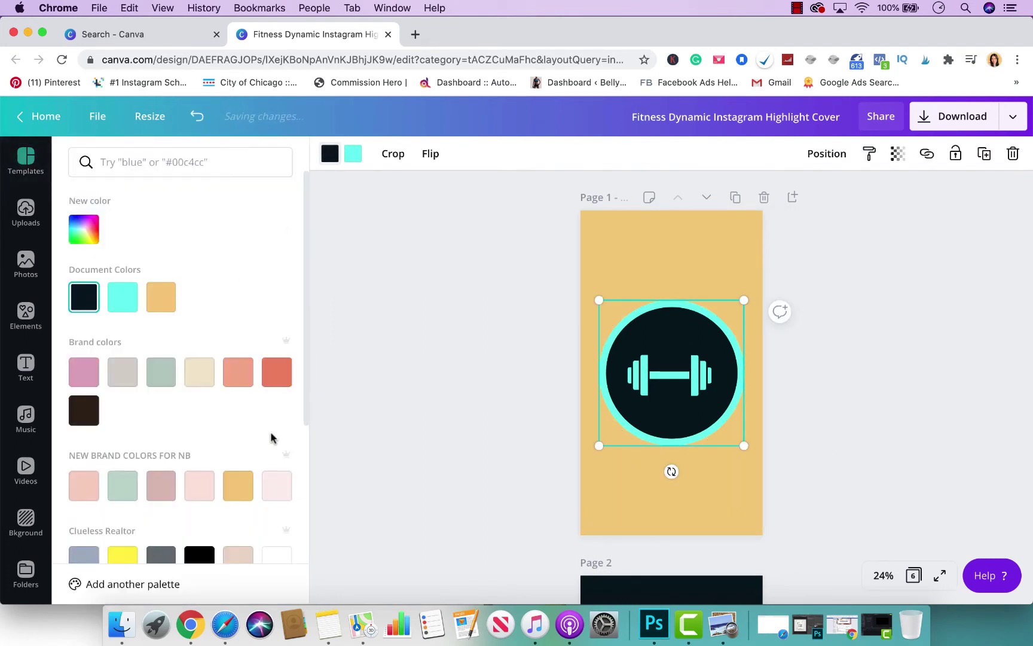
click(240, 486)
key(Escape)
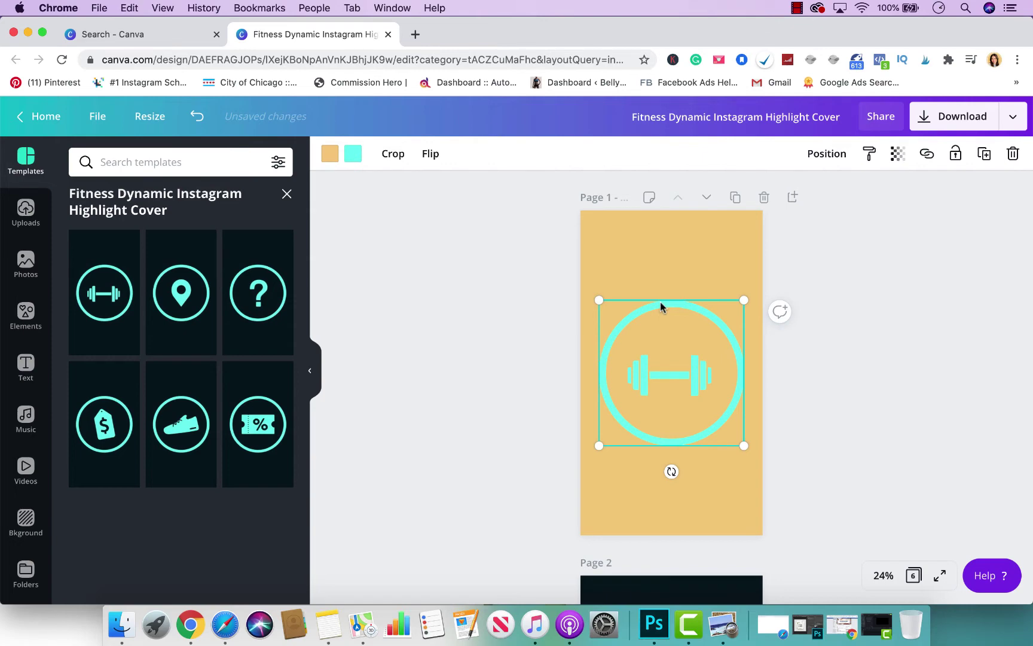
- Delete the circled dumbbell graphic from page 1, leaving only the background selected
scroll(701, 461, down, 4)
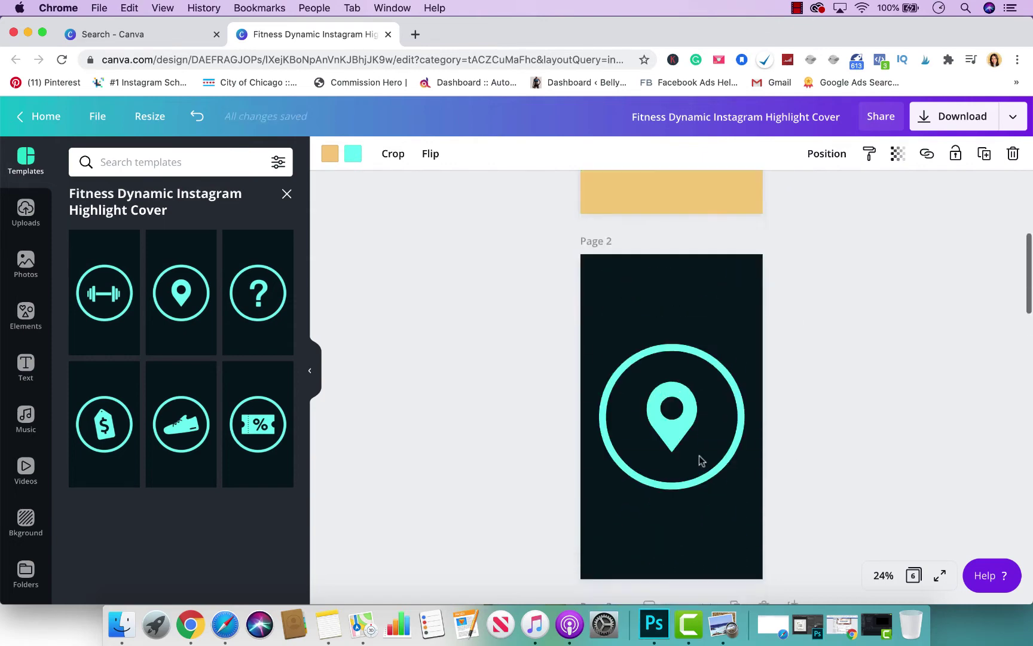
scroll(699, 459, up, 5)
key(Delete)
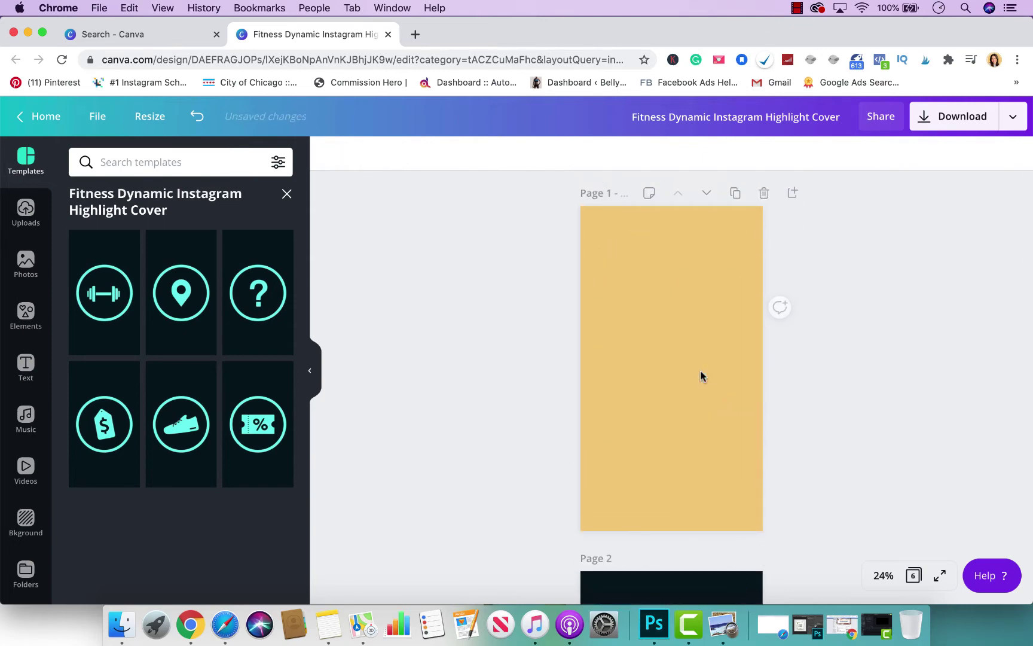
click(701, 376)
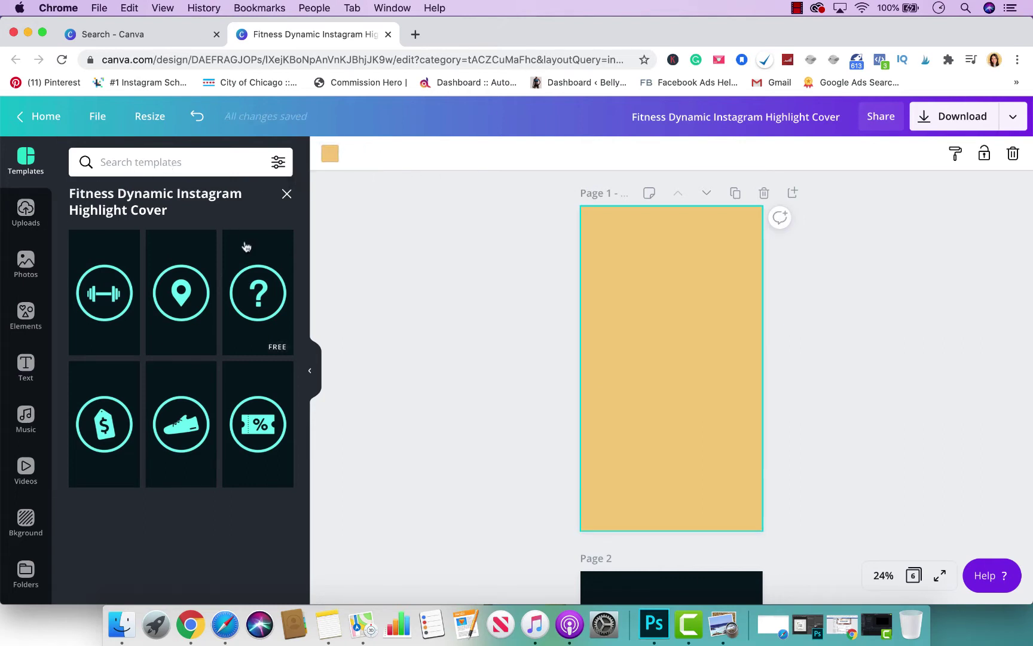
- Search the photo library for "kichen"
click(26, 263)
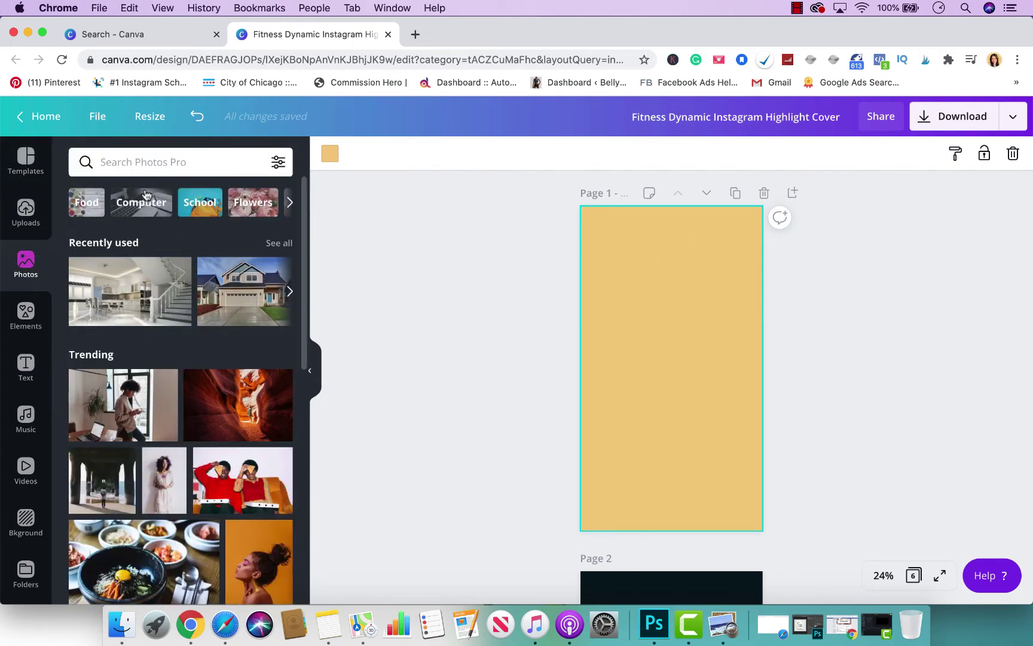
click(132, 159)
text(kithen)
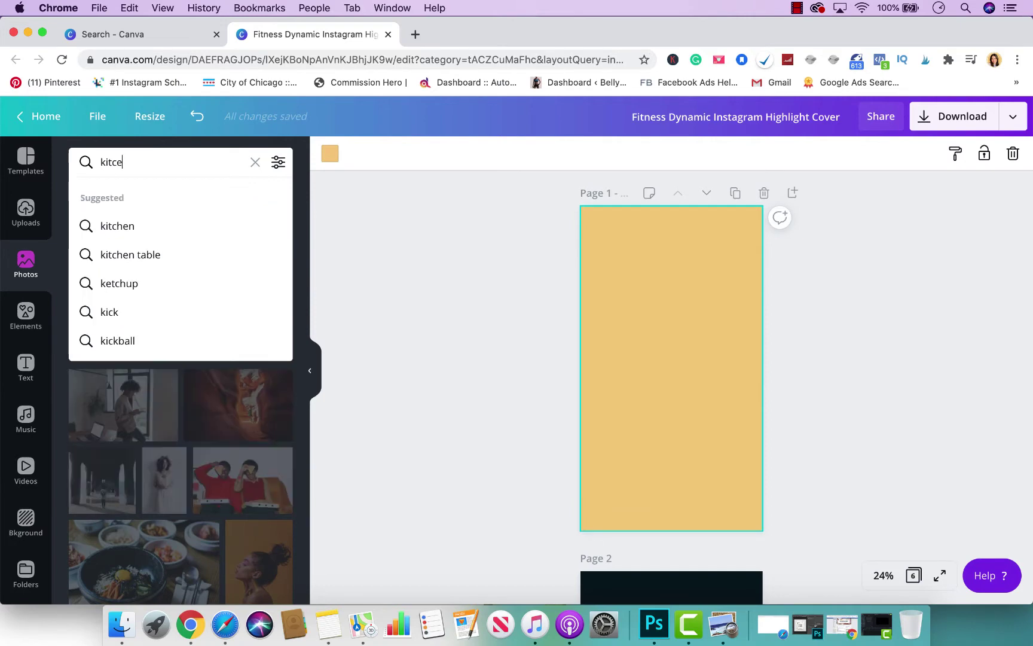
key(BackSpace)
key(BackSpace)
key(BackSpace)
text(hen)
key(BackSpace)
key(BackSpace)
key(BackSpace)
key(BackSpace)
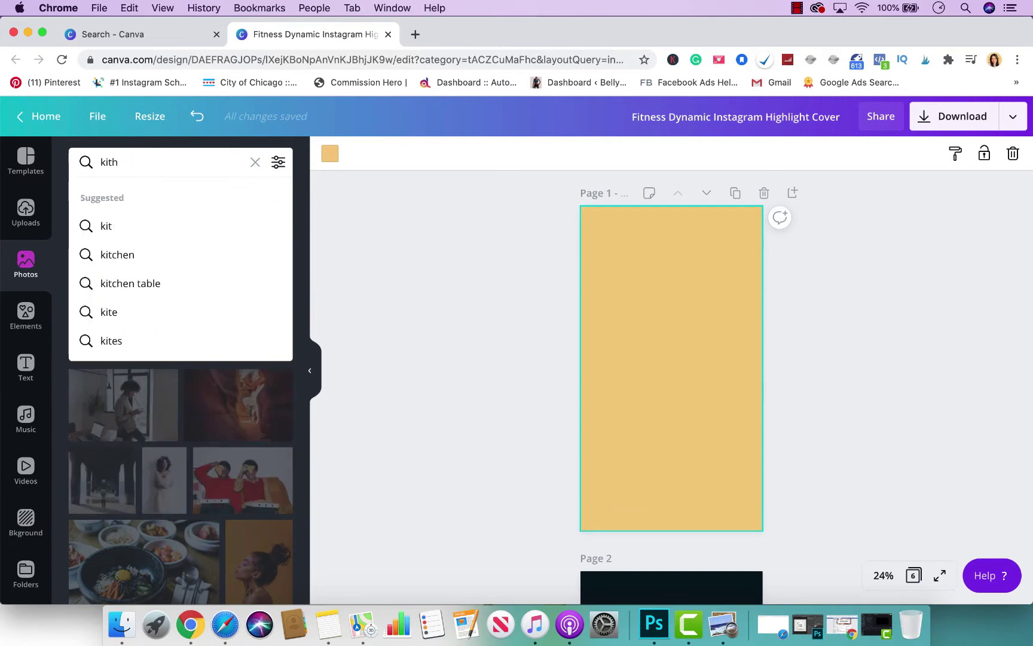
text(chen)
key(Return)
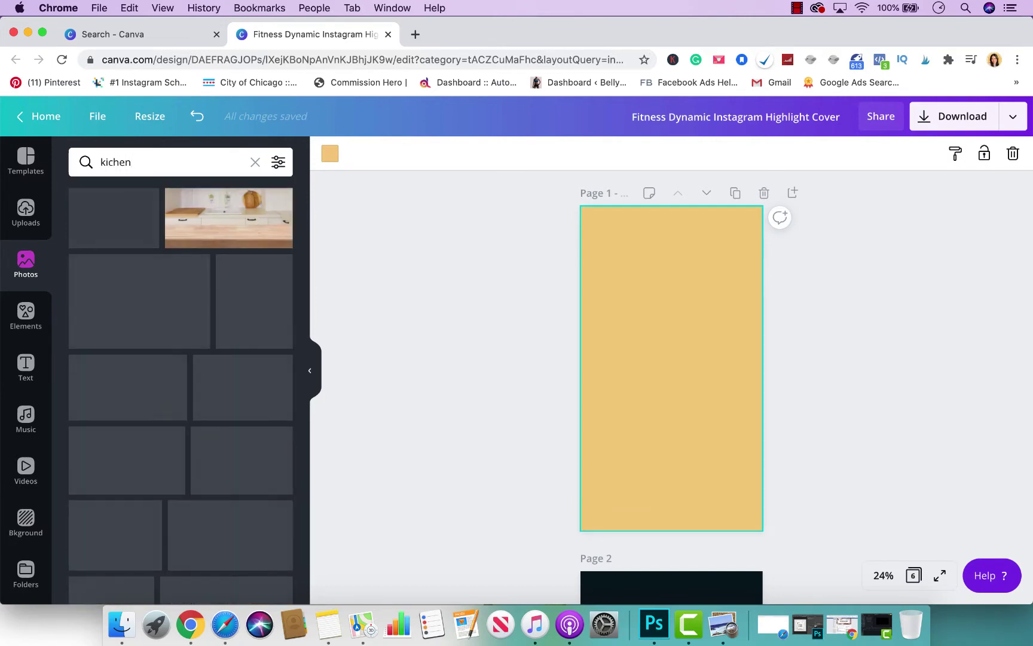
- Add the photo of the kitchen with wooden cabinets and bay windows to page 1, enlarged and positioned to cover the whole page
scroll(209, 287, down, 10)
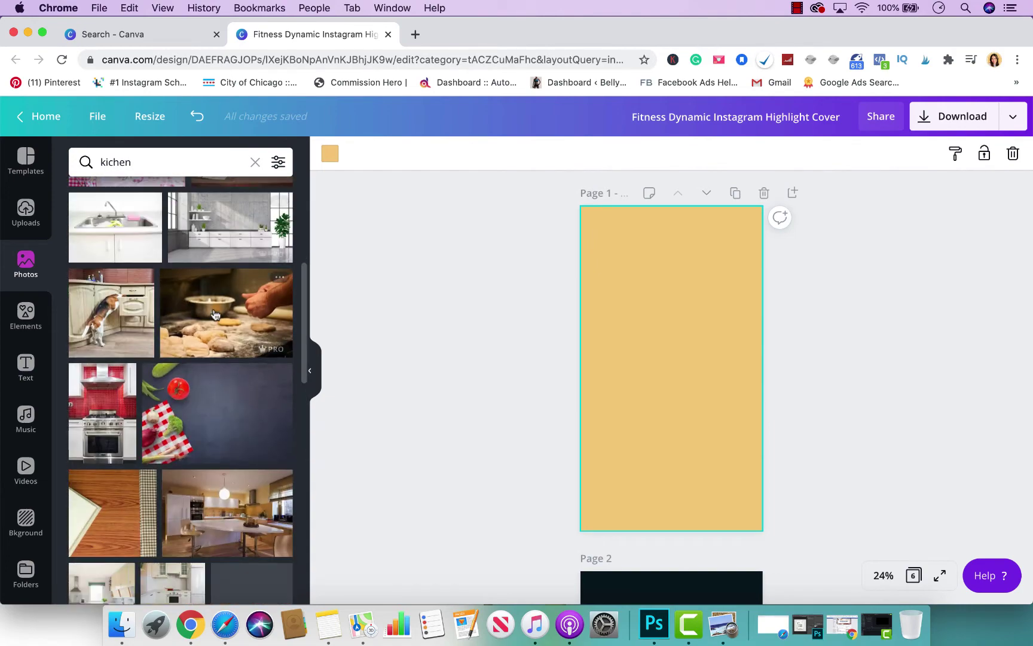
scroll(218, 341, down, 15)
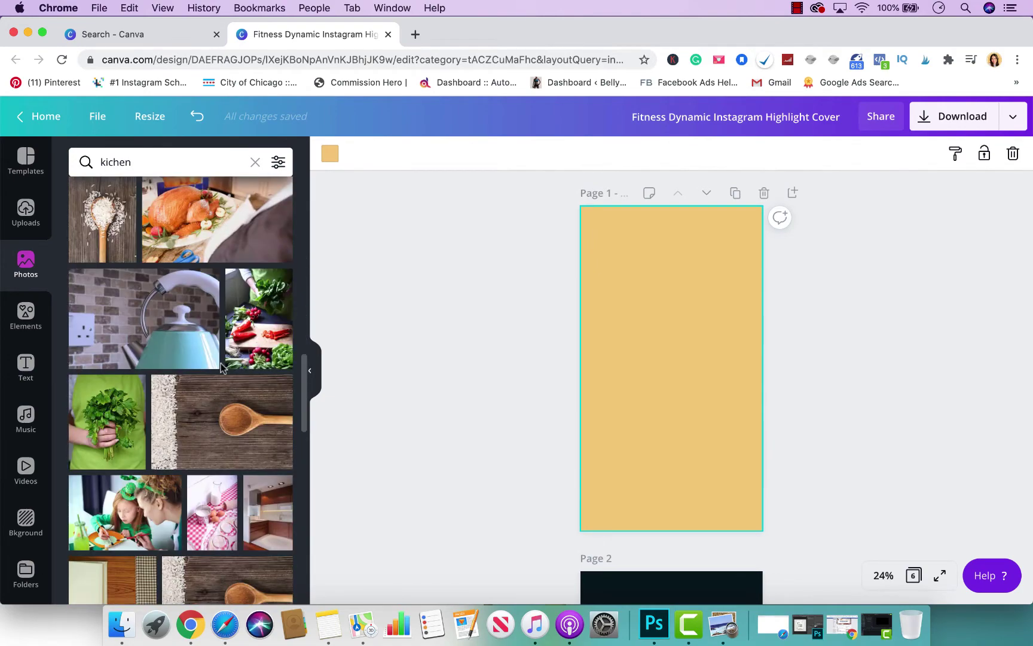
scroll(221, 367, down, 10)
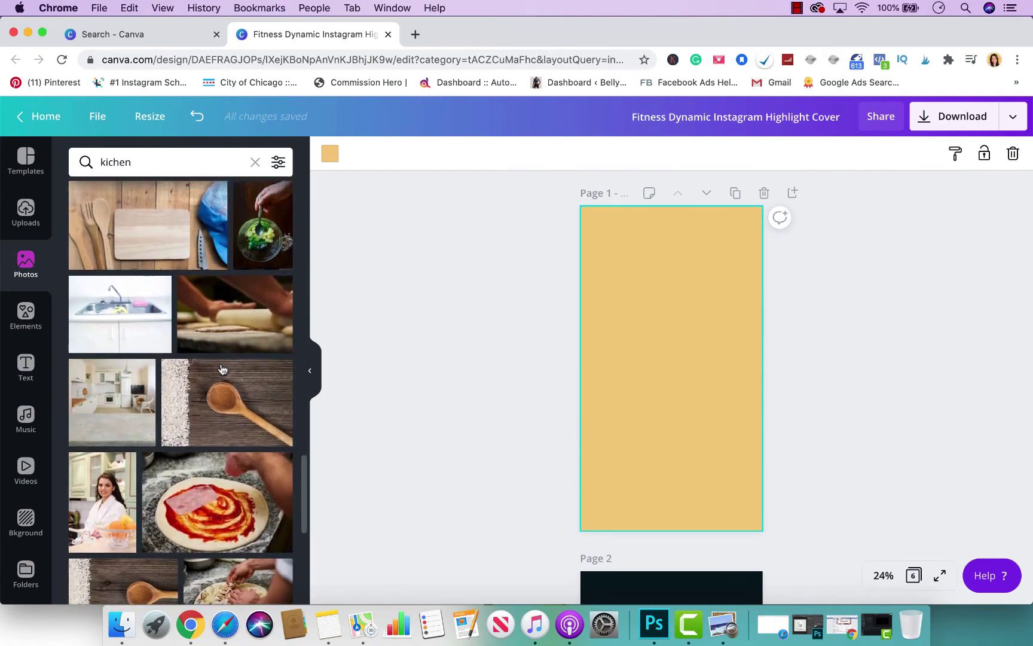
scroll(220, 367, down, 10)
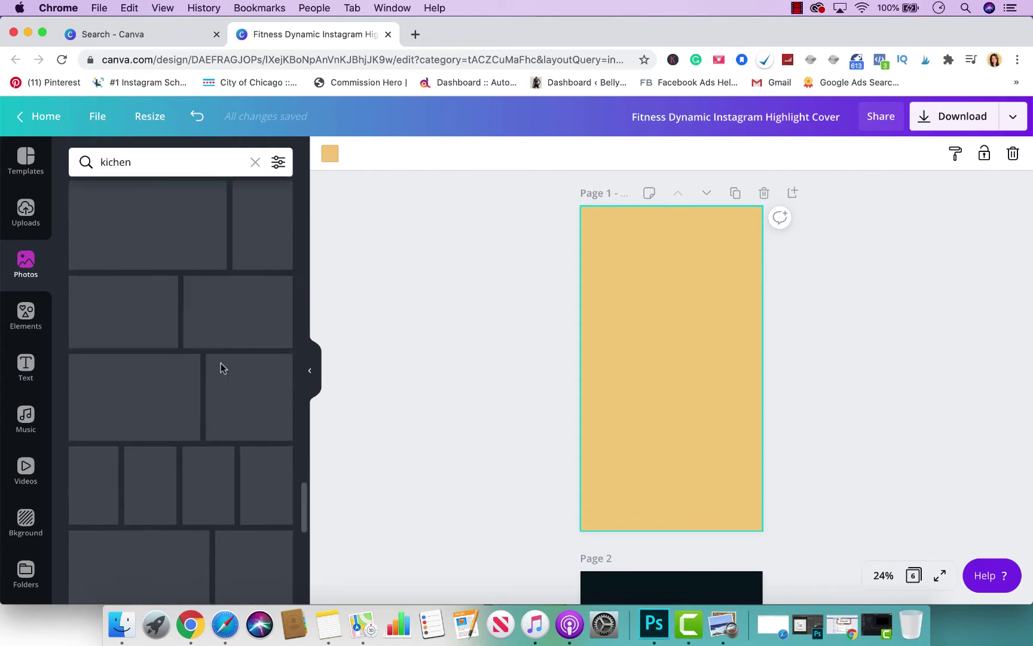
scroll(210, 256, up, 20)
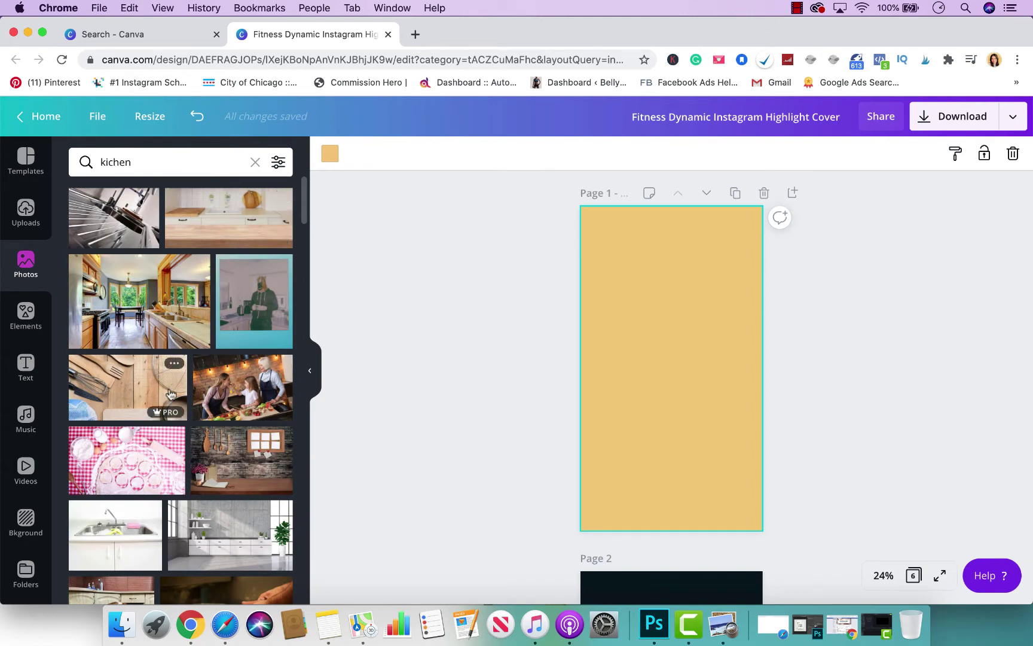
click(142, 313)
drag(682, 392, 622, 277)
drag(685, 304, 1023, 547)
drag(694, 357, 673, 356)
click(404, 369)
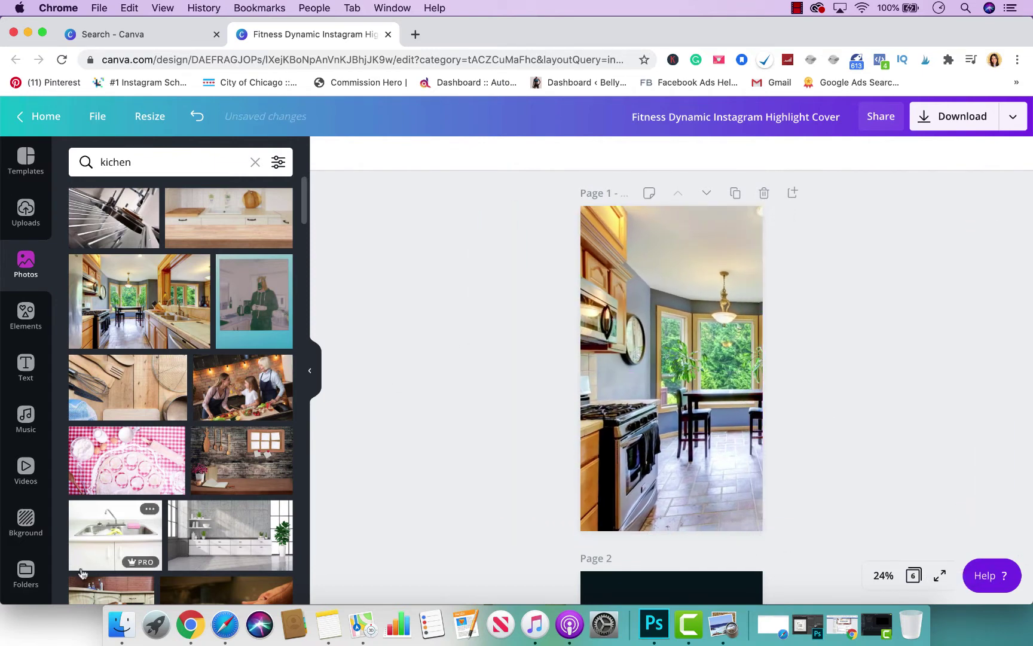
scroll(83, 573, down, 15)
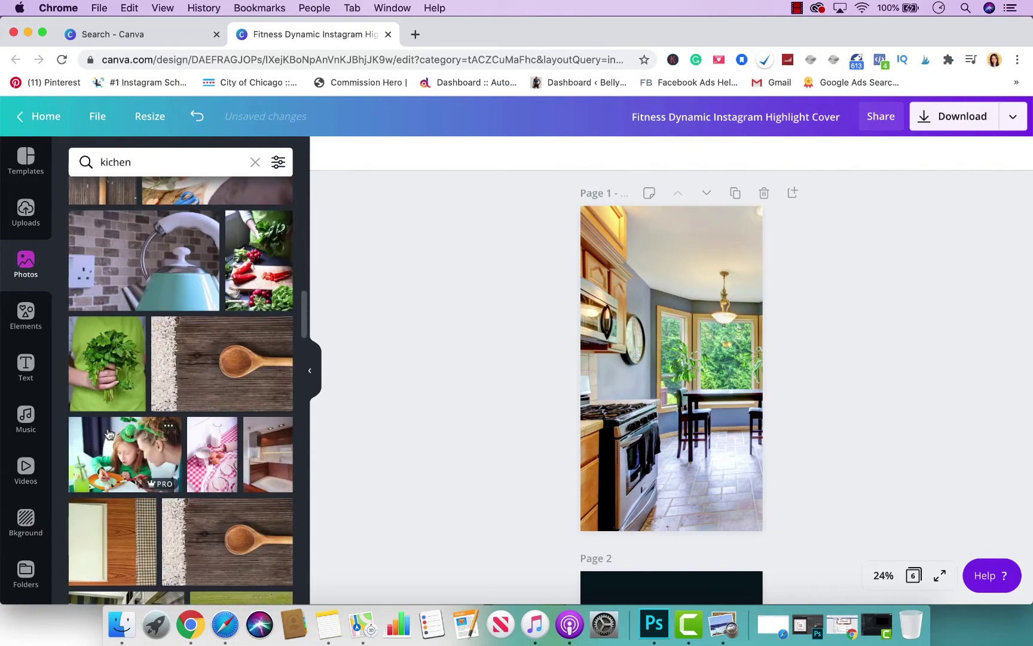
scroll(109, 431, down, 10)
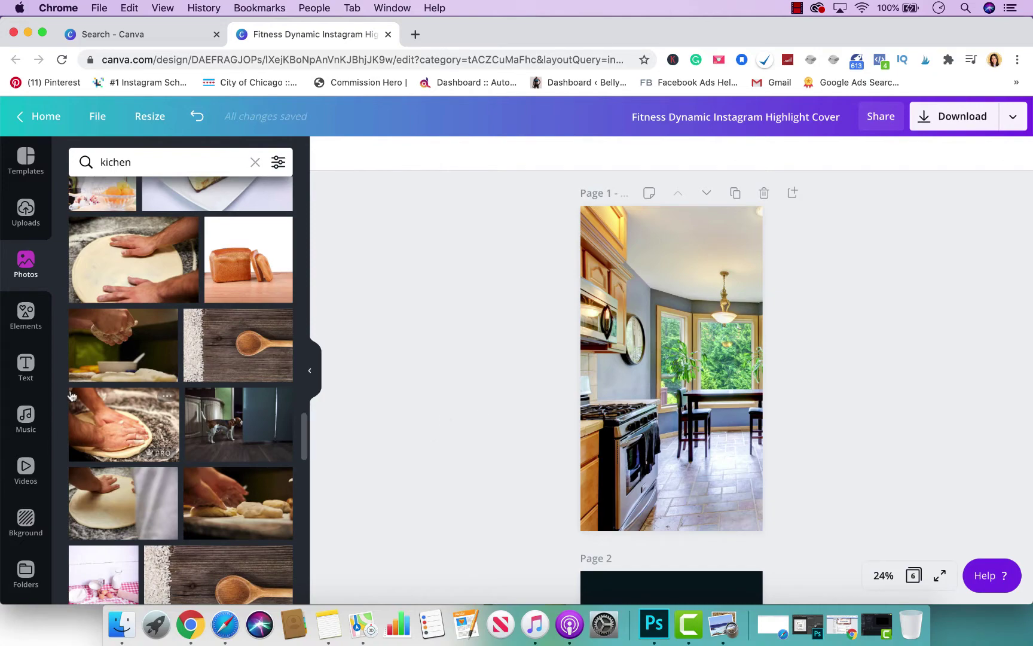
scroll(70, 394, up, 10)
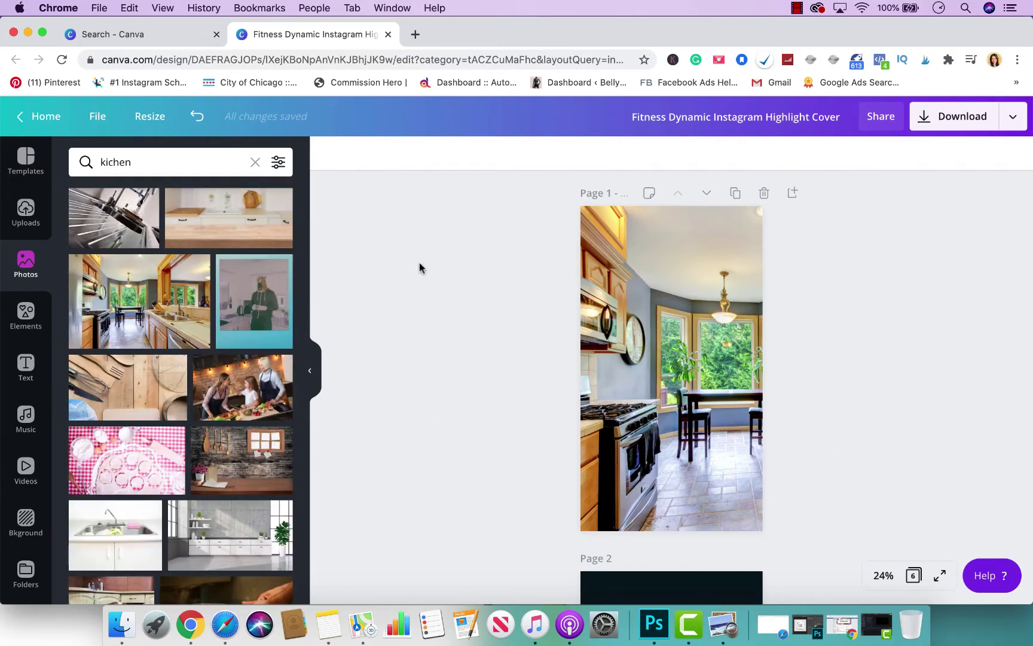
- Add a square shape to page 1 and enlarge it from the page's upper-left corner until it covers the whole kitchen photo
click(24, 314)
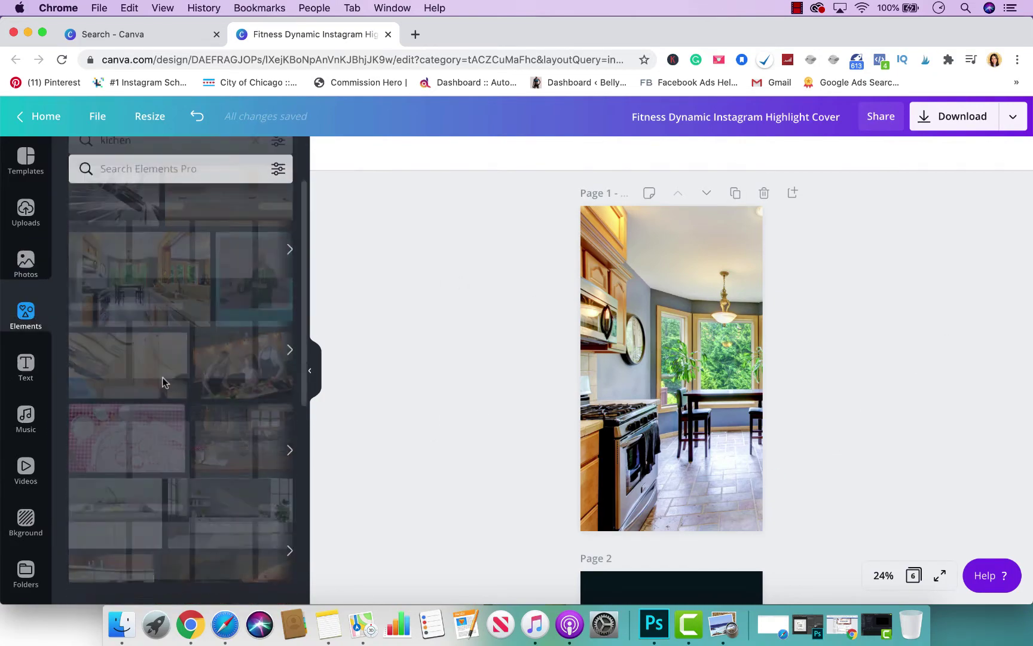
click(161, 234)
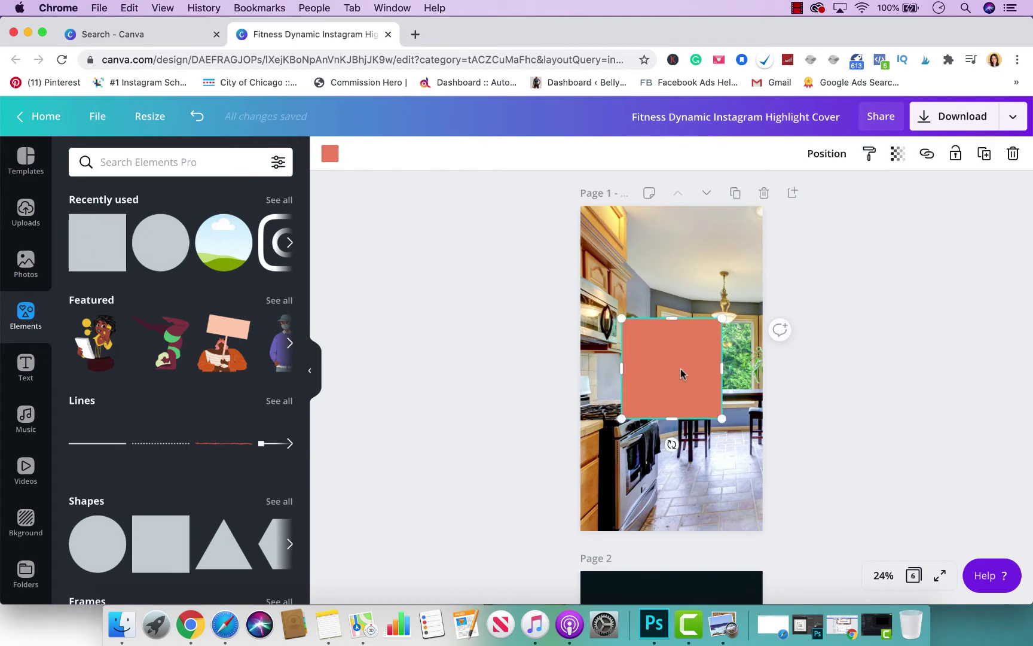
drag(681, 374, 639, 261)
drag(677, 304, 884, 554)
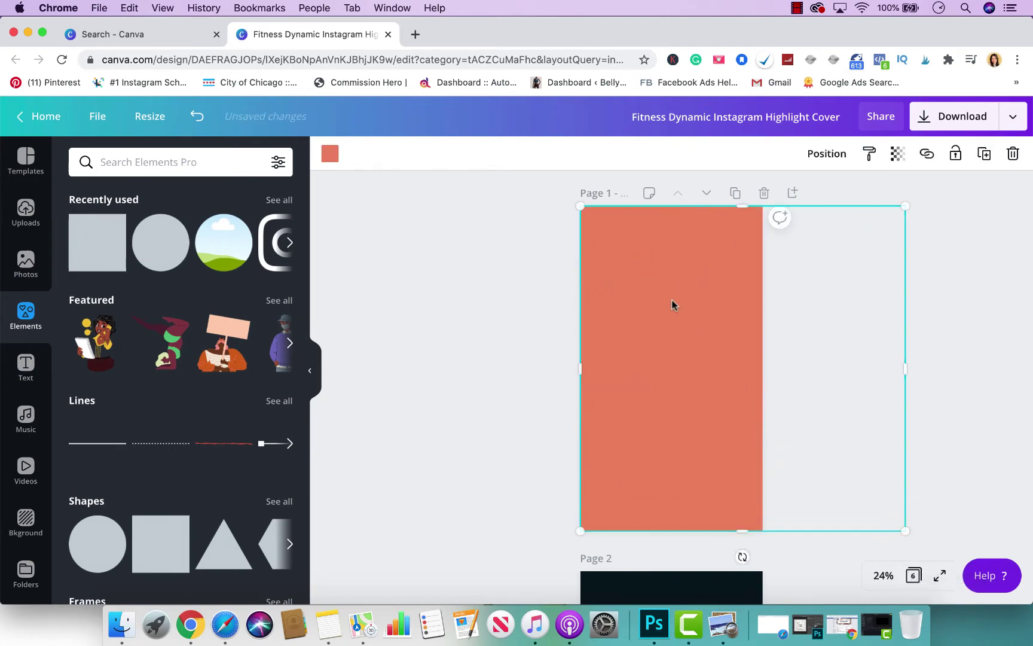
- Recolor the square covering page 1 with white from the Clueless Realtor palette
click(329, 155)
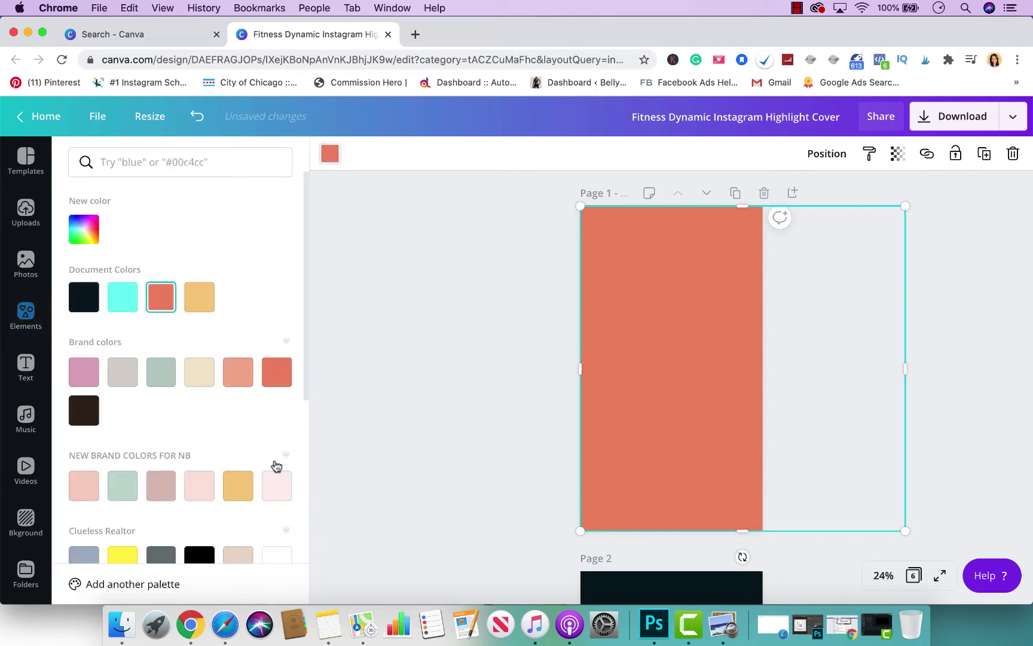
scroll(267, 496, down, 2)
click(275, 496)
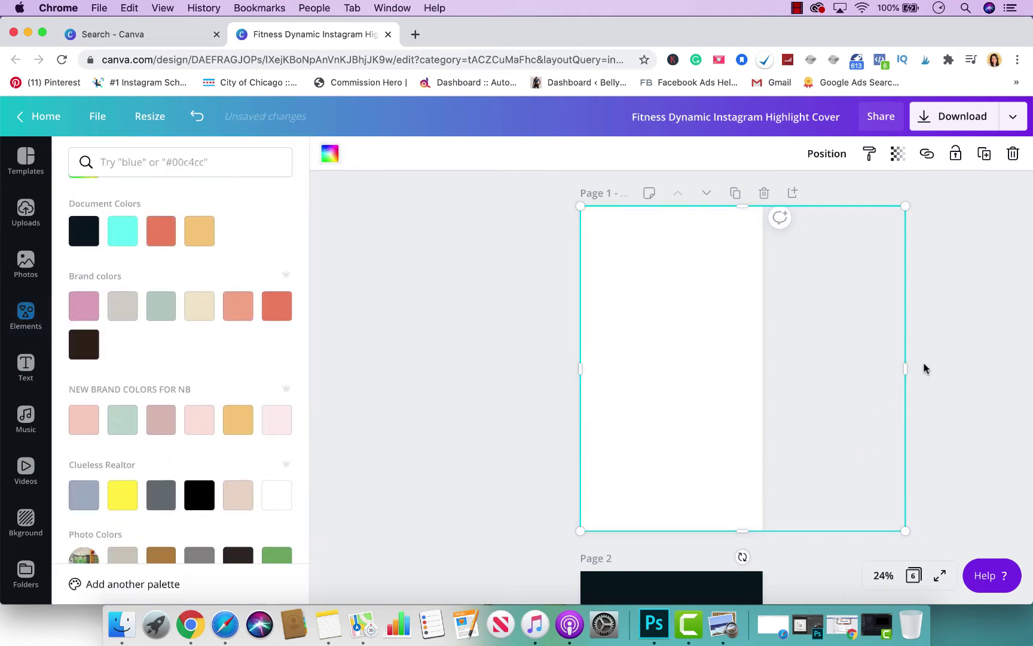
key(Escape)
- Set the white square's transparency to 85 so the kitchen photo shows faintly through it
click(898, 154)
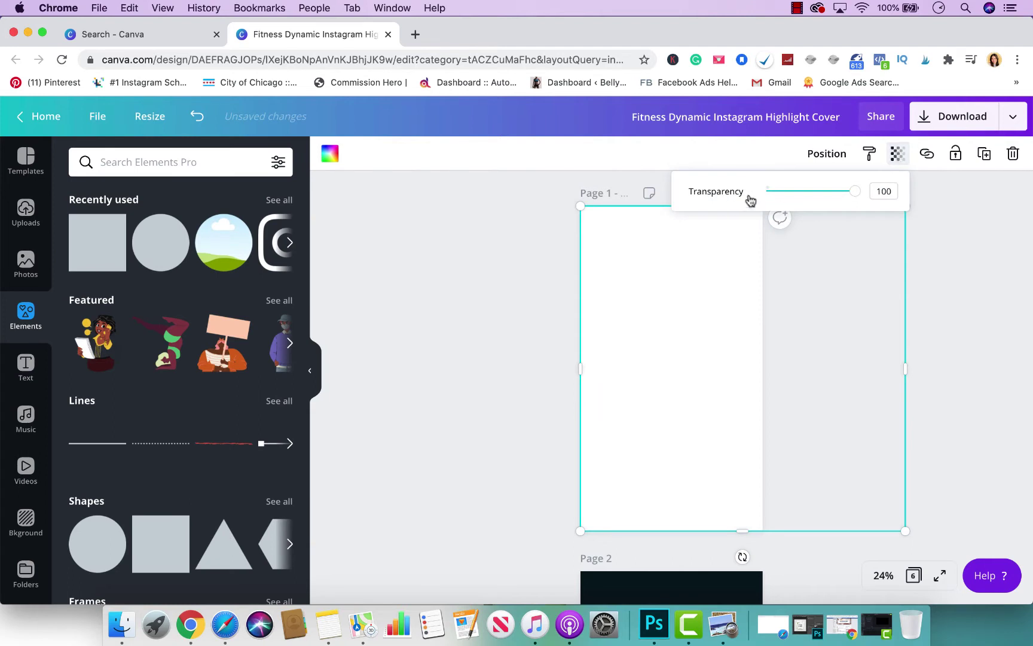
drag(858, 199, 843, 199)
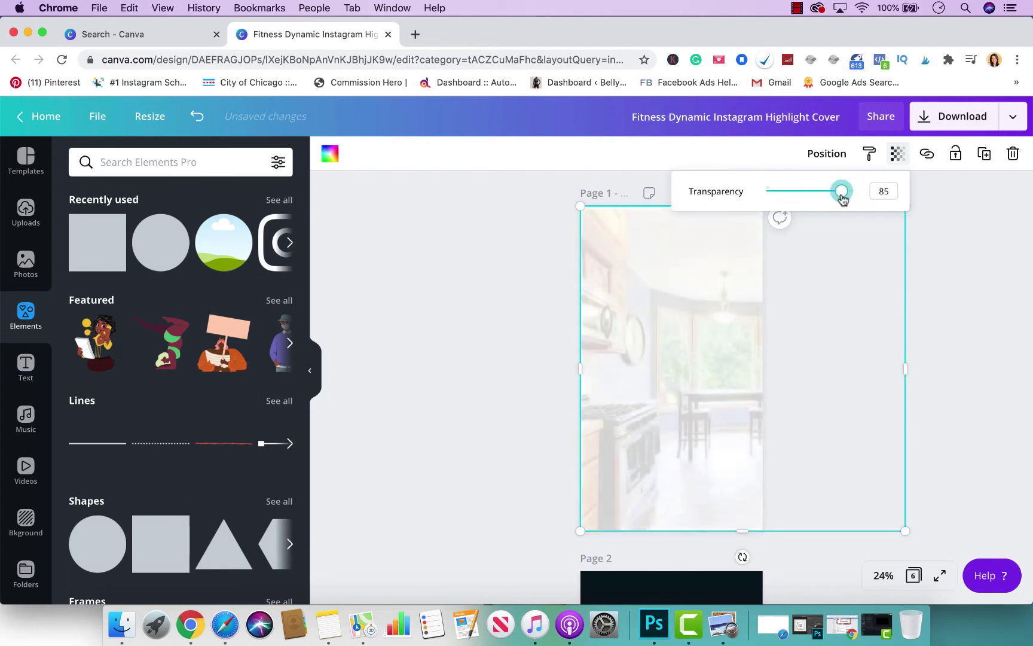
click(969, 237)
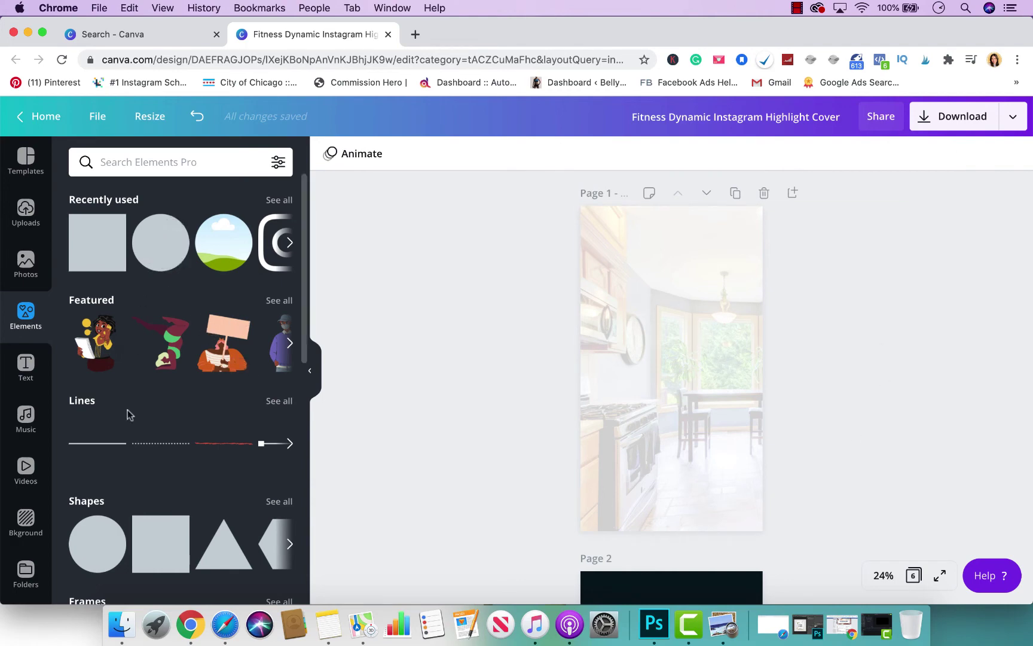
- Add a circle shape to page 1 and enlarge it around the page centre to about three quarters of the page width
scroll(241, 398, down, 3)
click(277, 403)
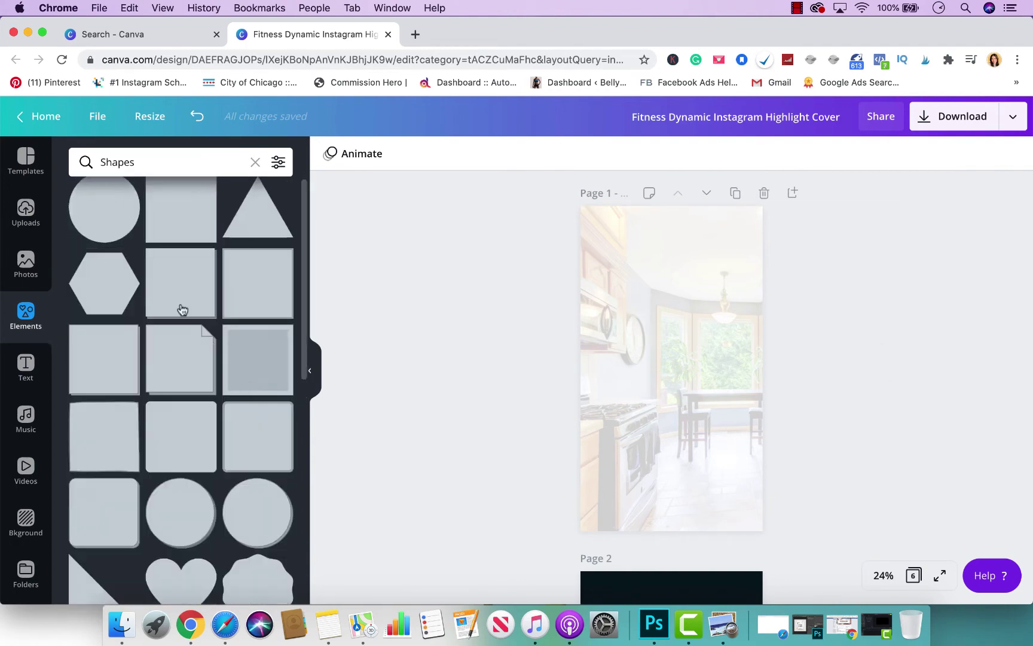
click(113, 221)
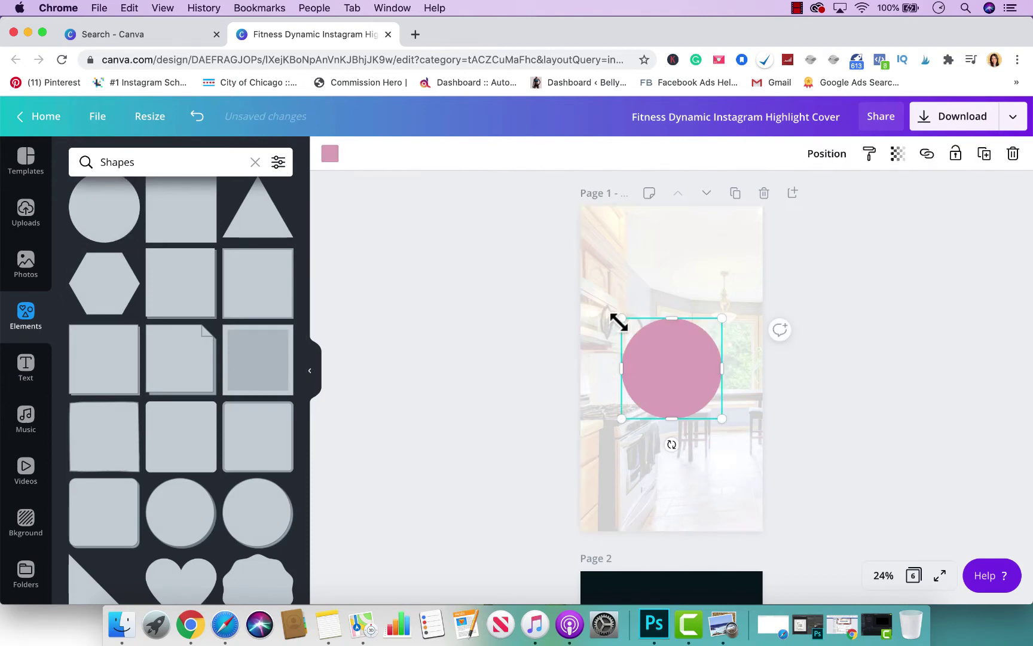
drag(622, 318, 602, 307)
drag(725, 423, 750, 437)
click(899, 350)
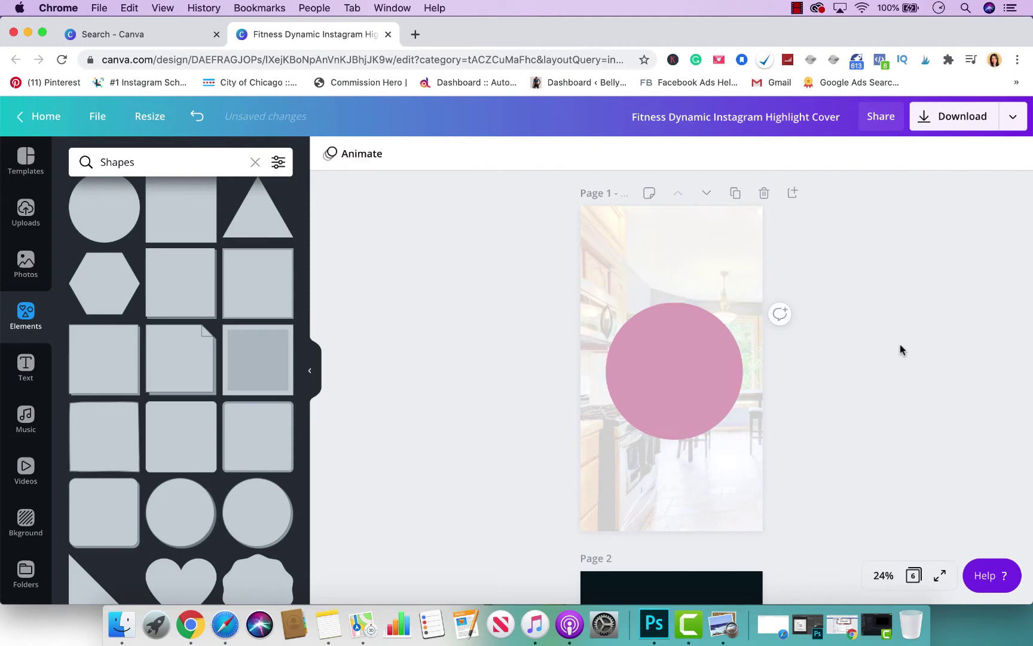
- Recolor the circle on page 1 with the beige from the Clueless Realtor palette
click(617, 372)
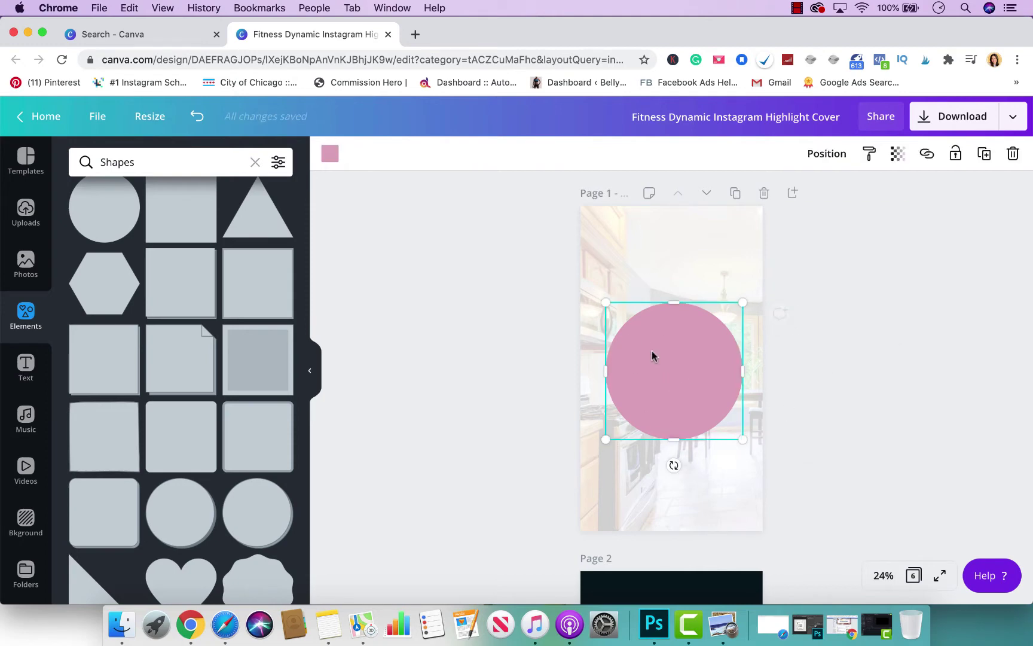
click(329, 155)
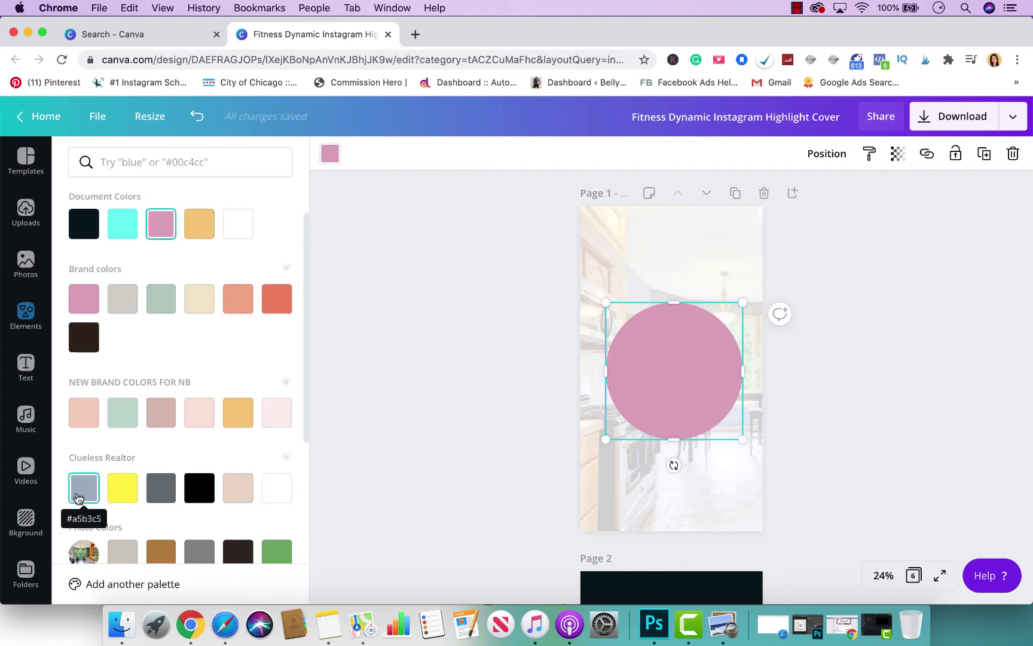
click(237, 488)
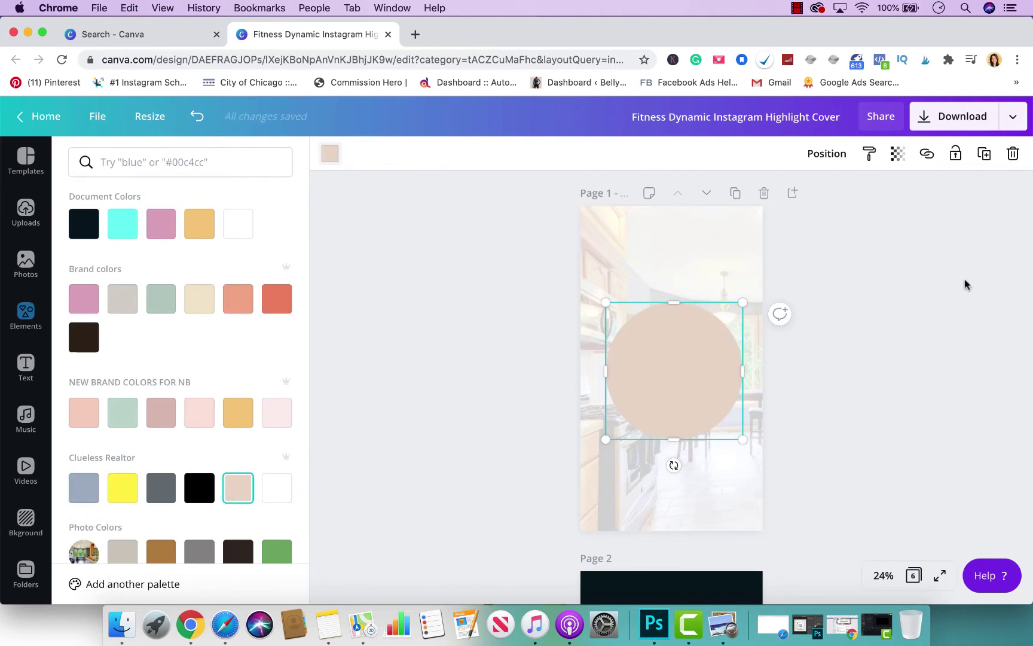
key(Escape)
click(917, 289)
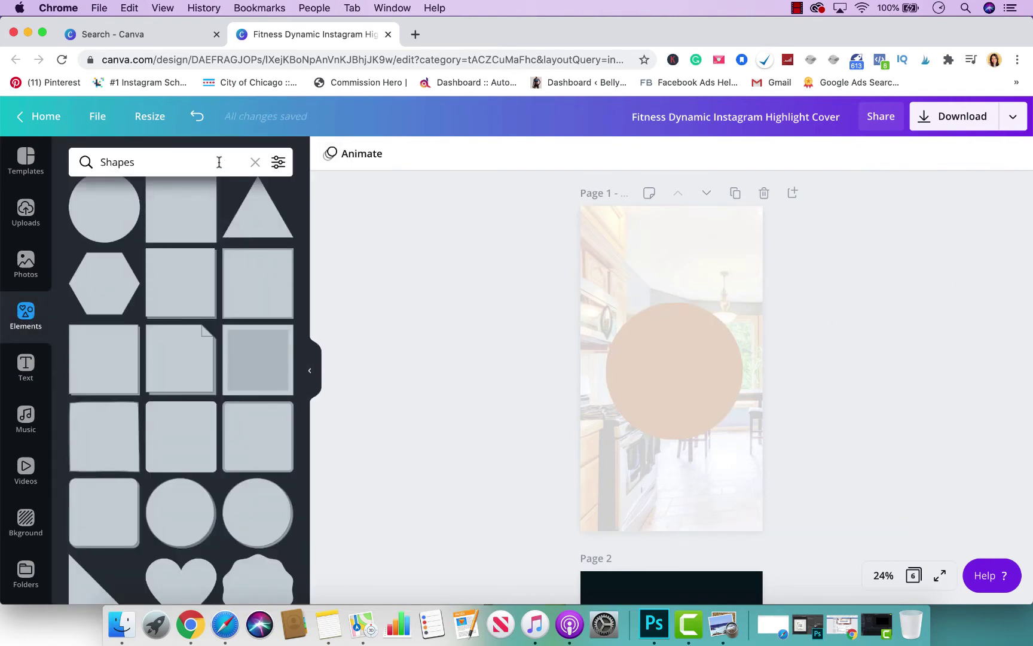
- Add the recently used "cold, smooth & tasty." text combination to page 1 and delete its small "ANGELO BREWING" line
click(26, 366)
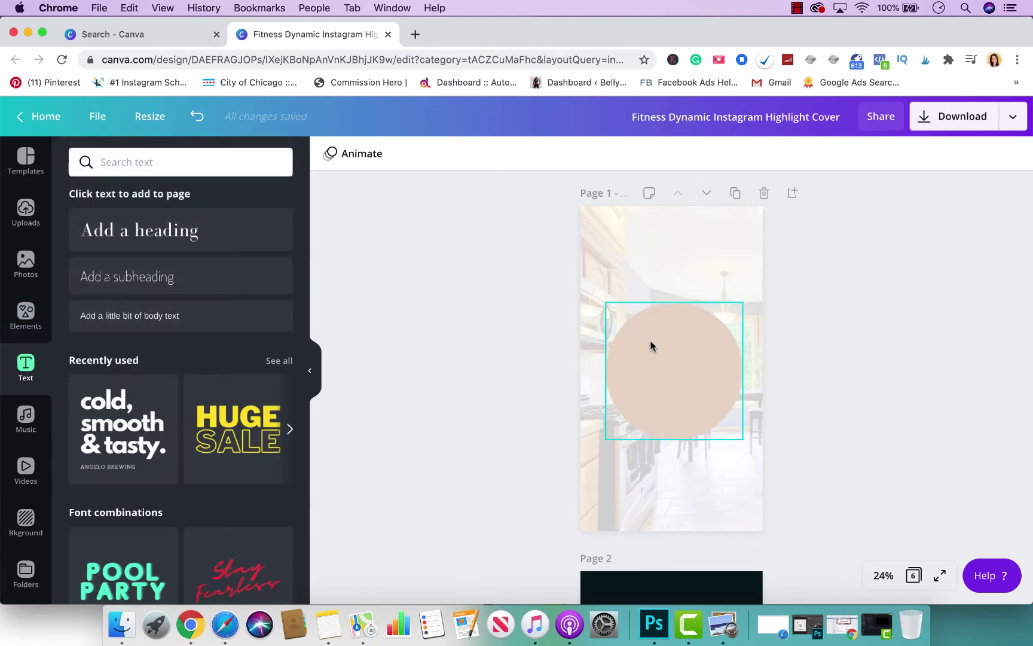
scroll(189, 484, down, 12)
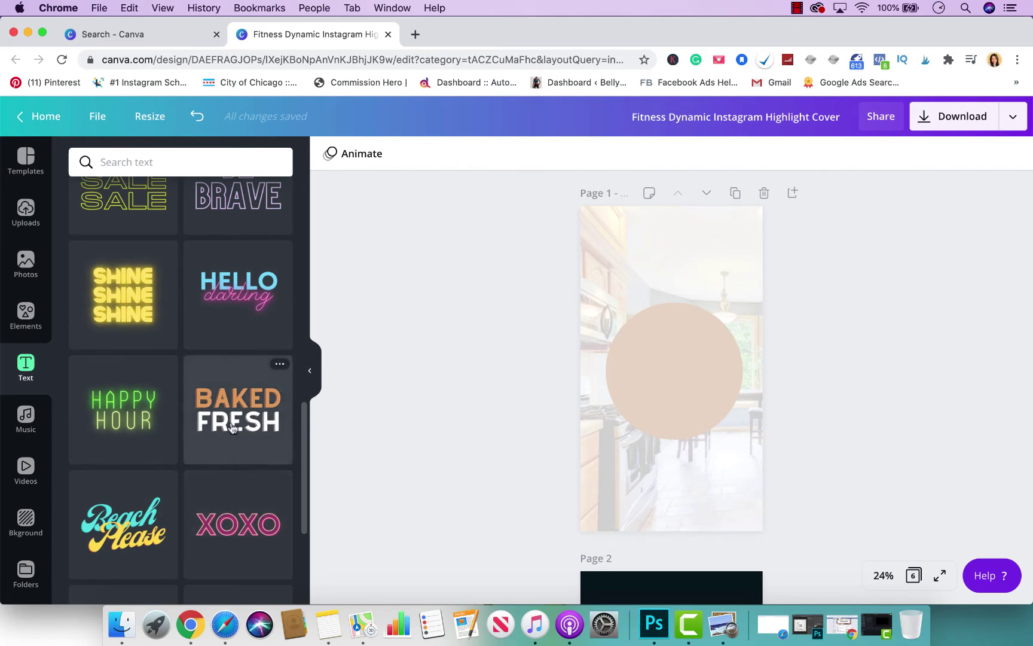
scroll(232, 431, up, 15)
scroll(232, 431, up, 2)
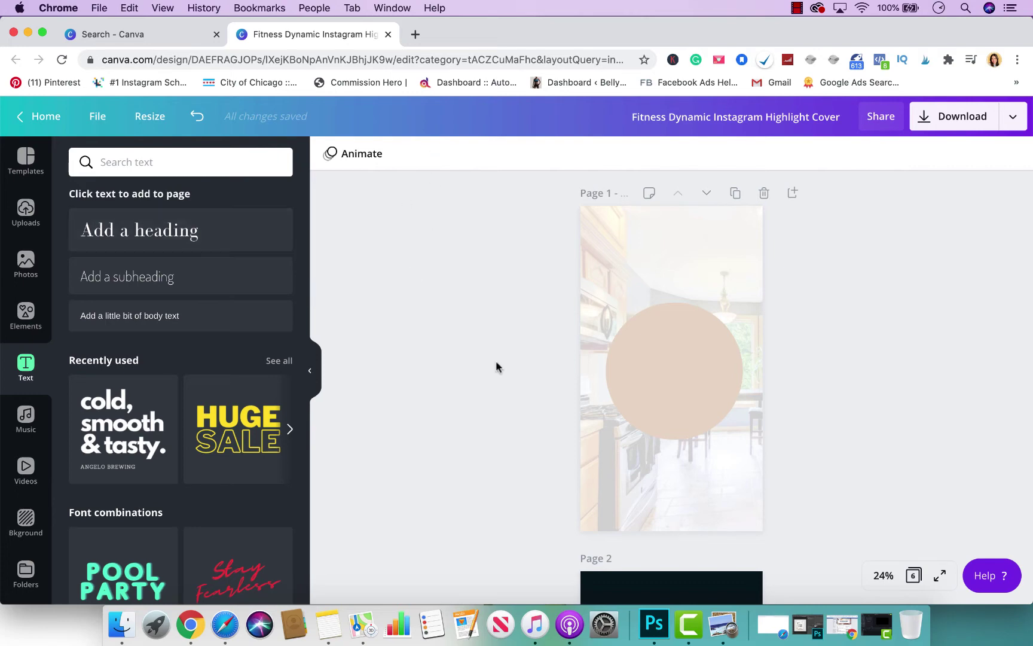
scroll(129, 388, down, 8)
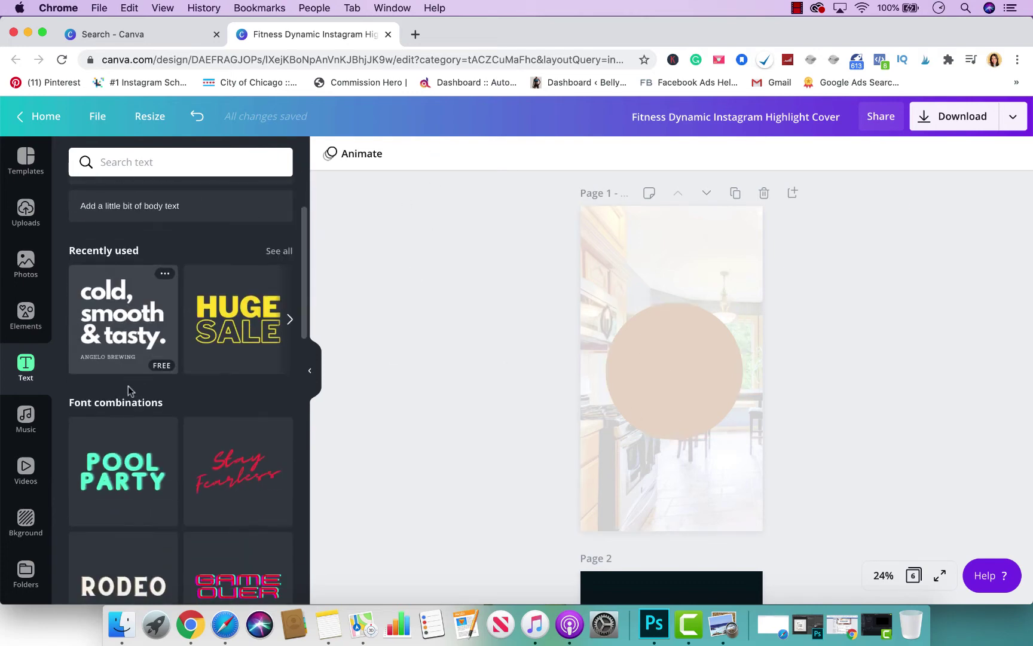
scroll(127, 389, up, 5)
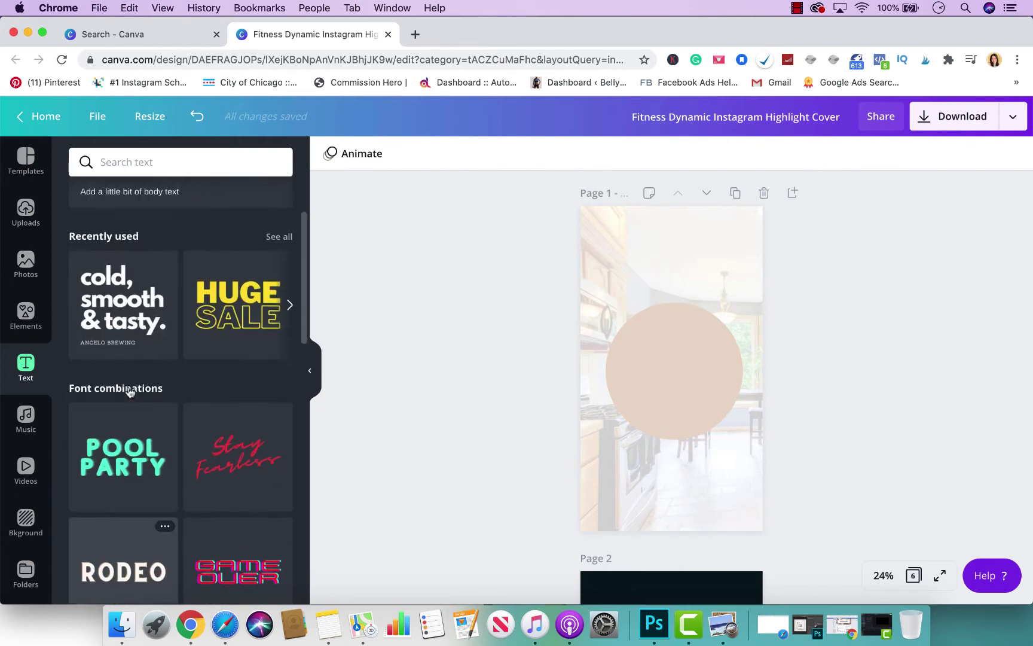
click(126, 350)
click(648, 406)
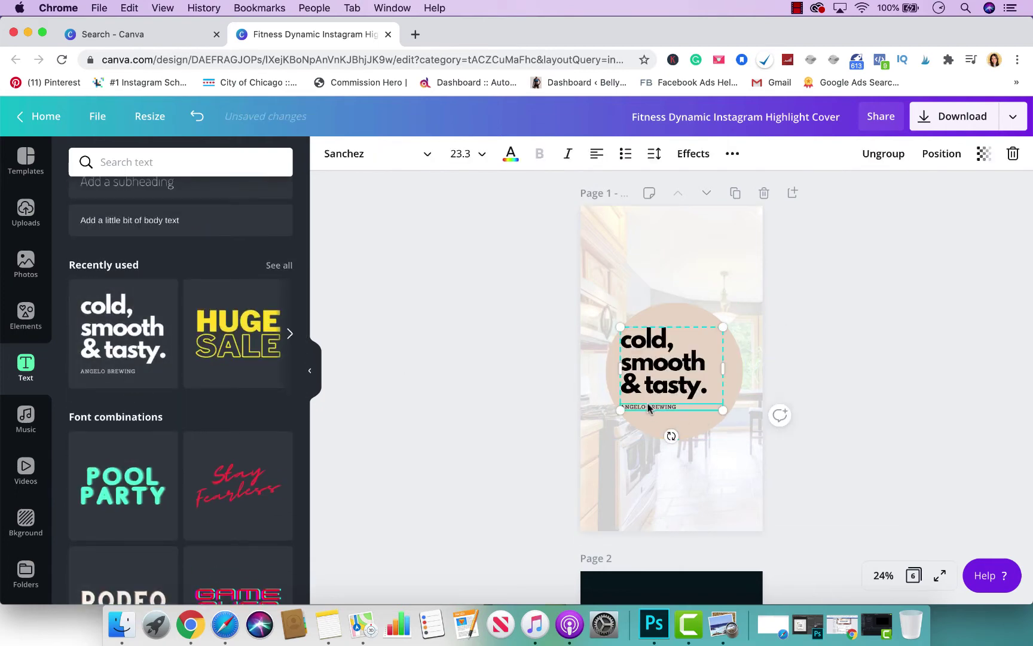
key(Delete)
- Enlarge the heading over the circle to font size 121 and replace its text with "Just Listed"
drag(673, 373, 693, 379)
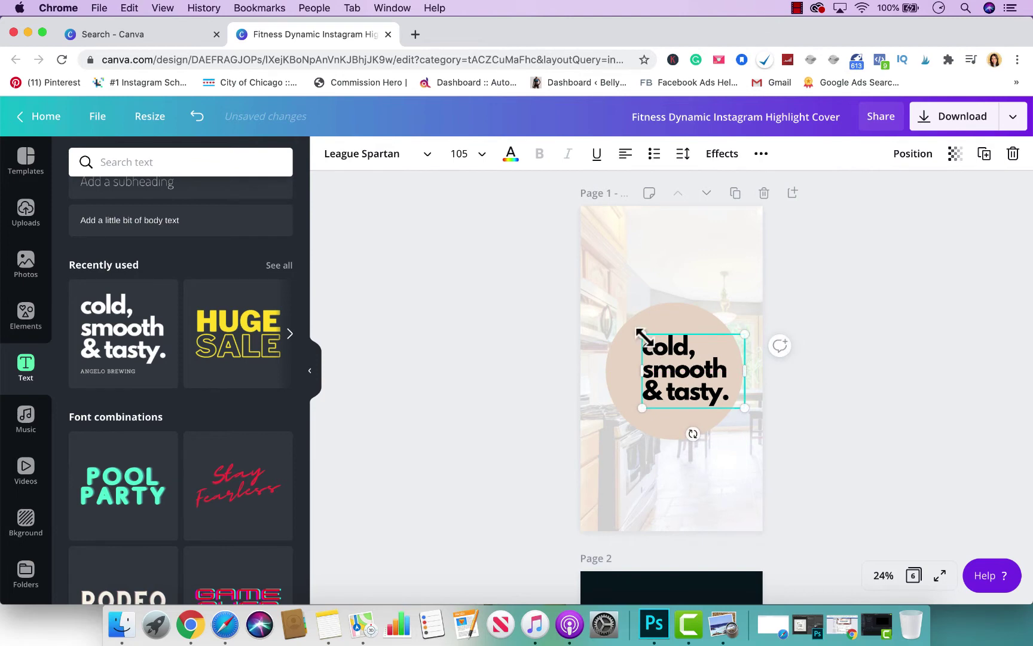
drag(641, 334, 626, 323)
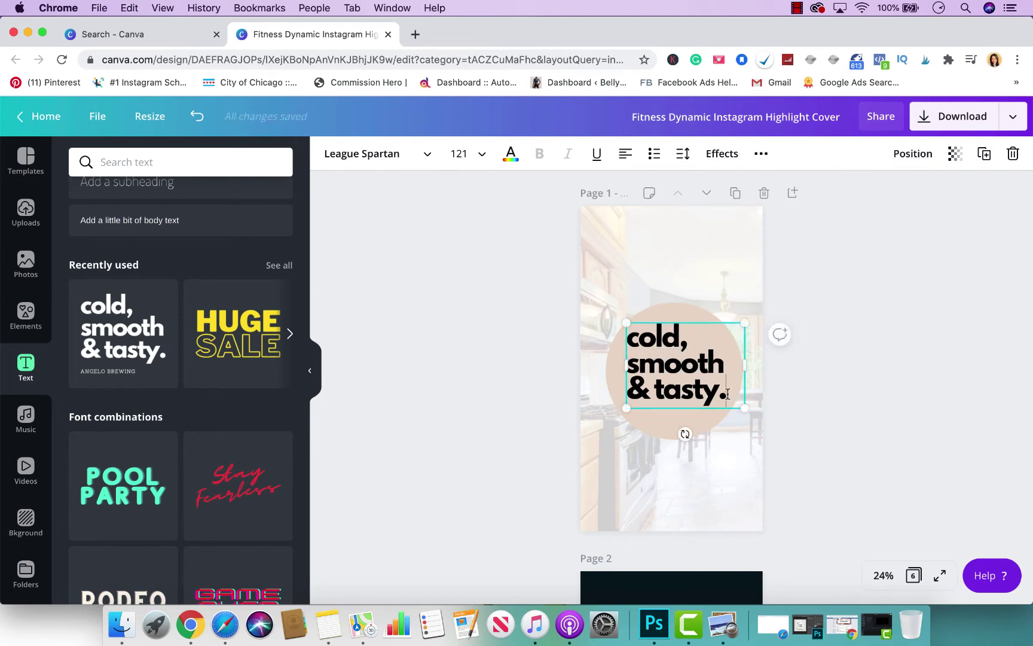
drag(727, 394, 622, 335)
text(Just)
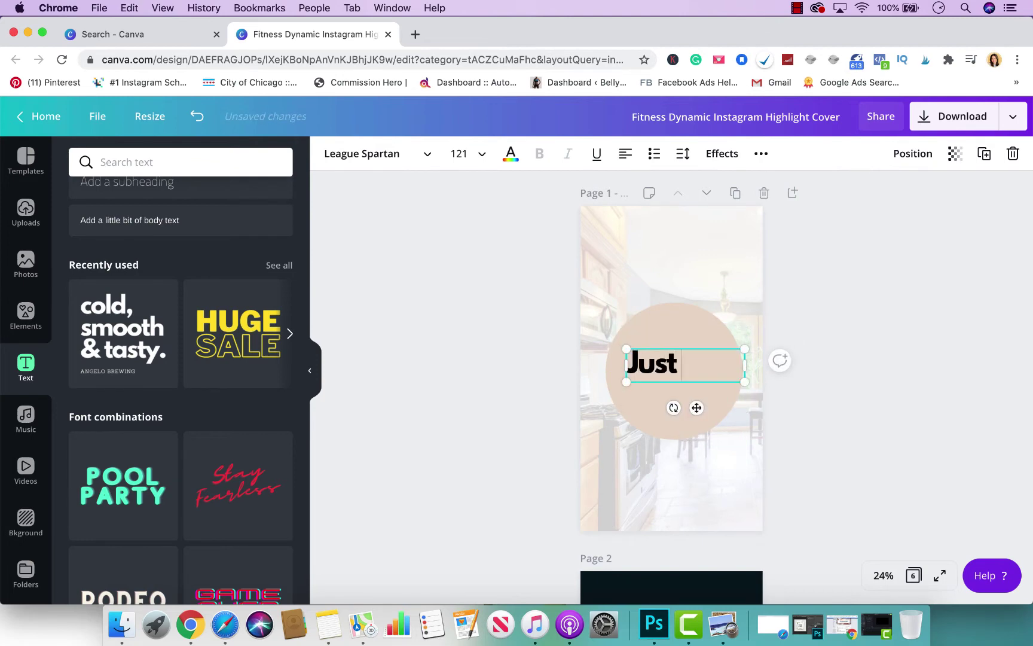
text( Listed)
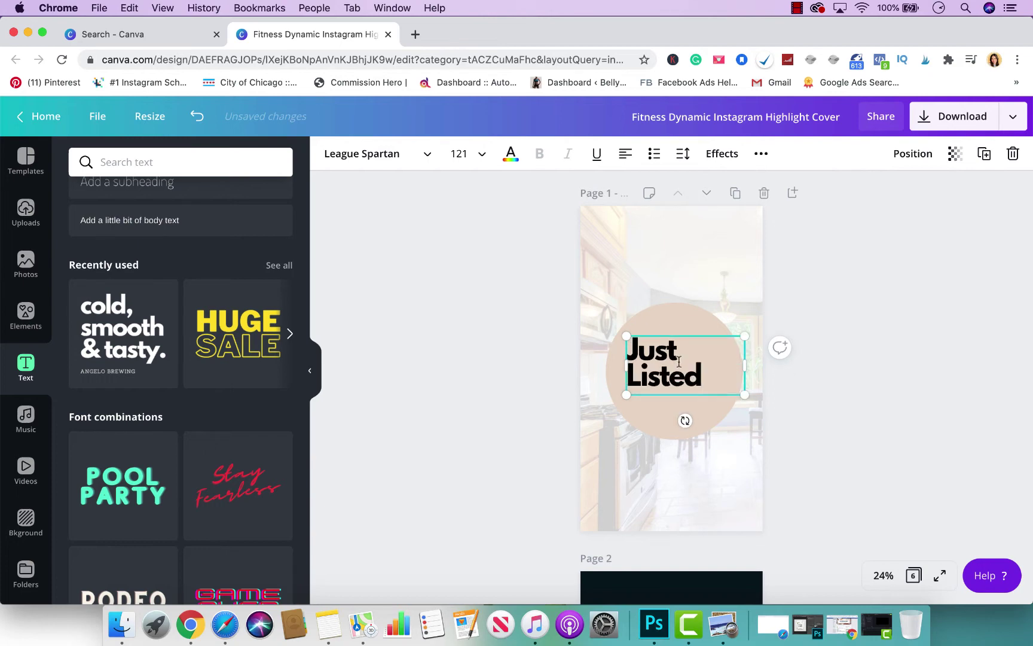
- Center-align "Just Listed" and enlarge it to span most of the beige circle, positioned at the circle's centre
drag(706, 373, 622, 352)
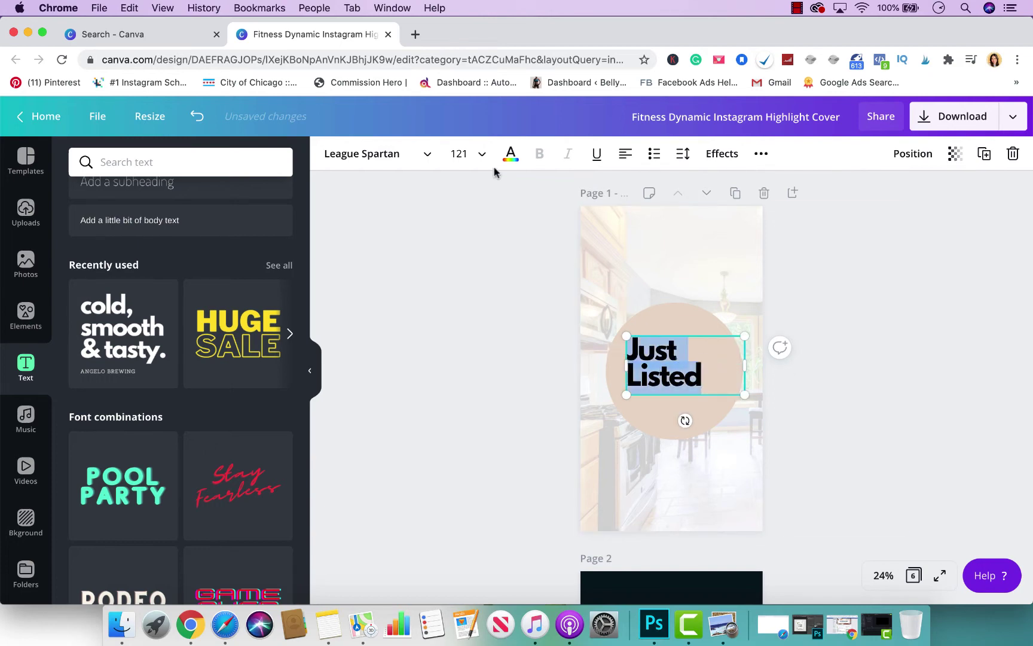
click(625, 154)
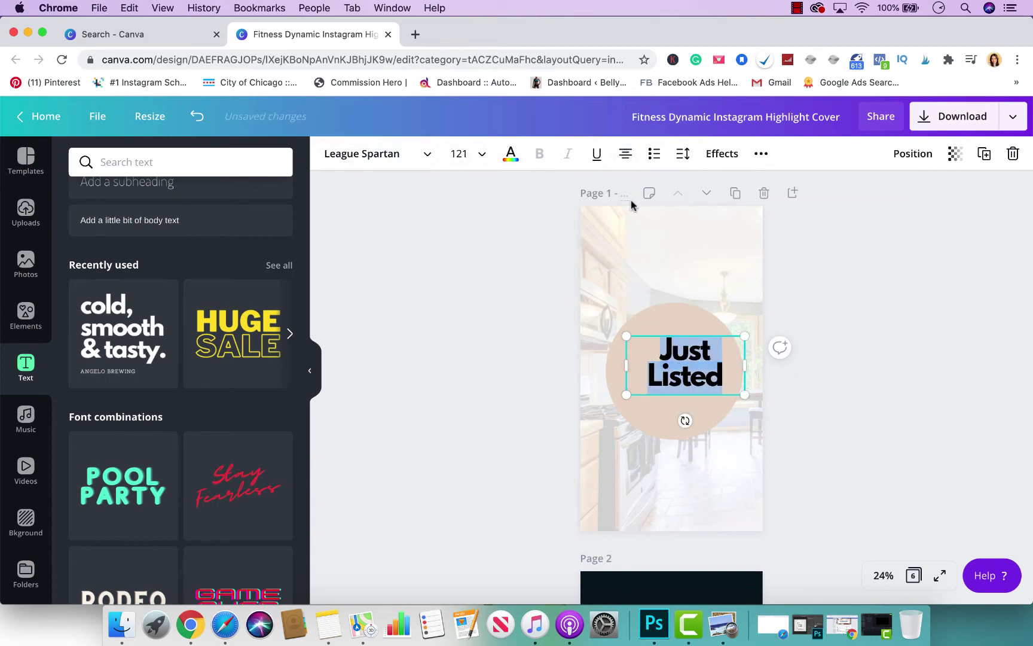
click(633, 342)
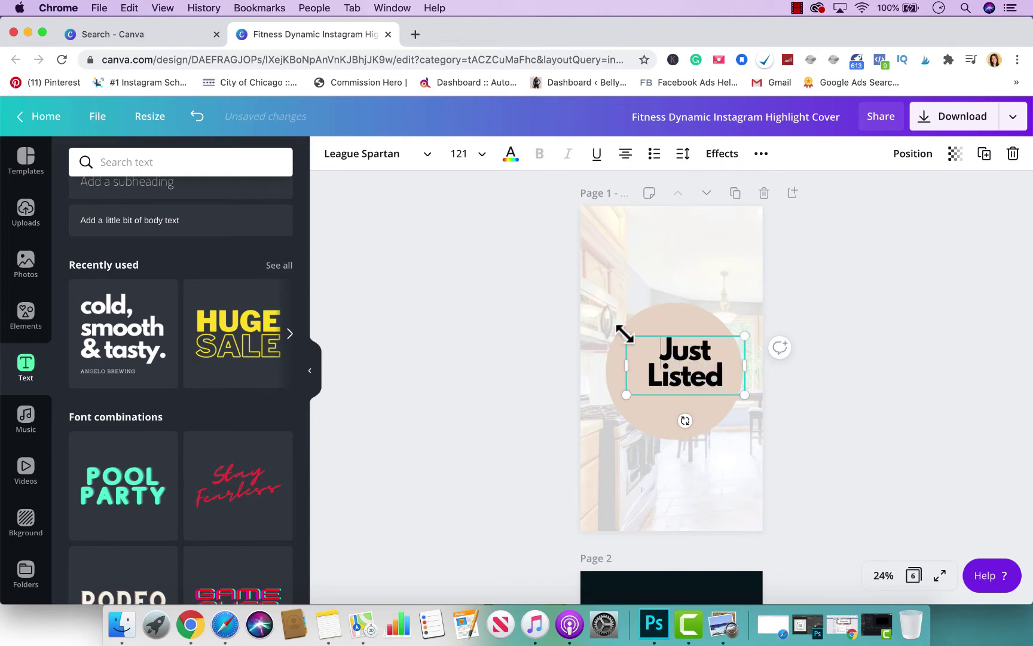
drag(624, 333, 595, 318)
click(754, 327)
mouse_move(676, 359)
mouse_down()
mouse_move(685, 379)
mouse_move(675, 362)
mouse_up()
click(870, 333)
click(936, 298)
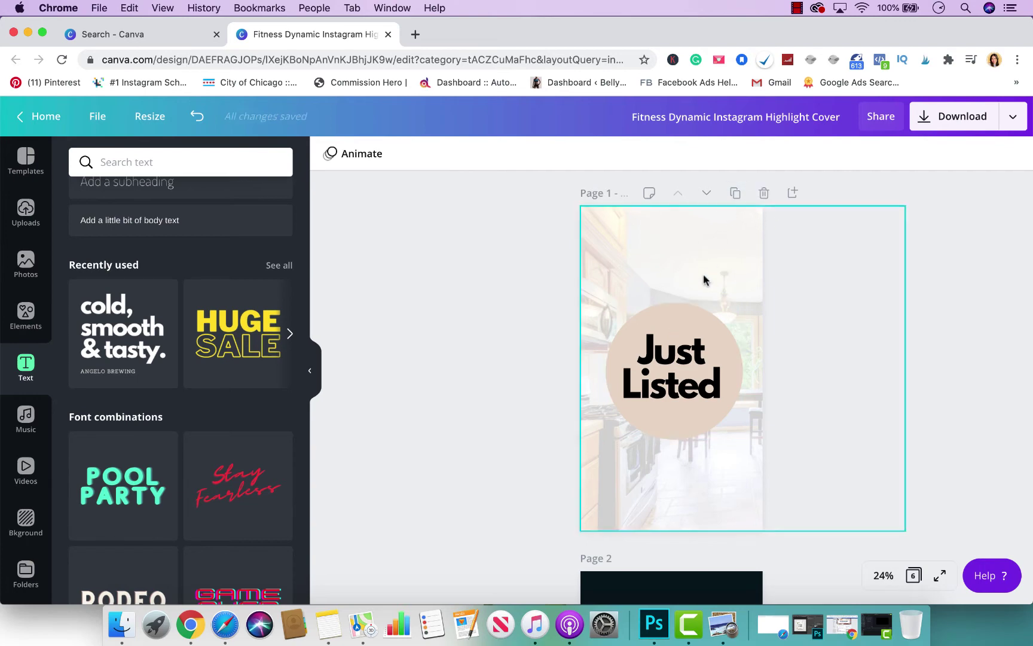
- Duplicate page 1 and, on the copy, move the translucent white square aside to select the kitchen photo
click(735, 193)
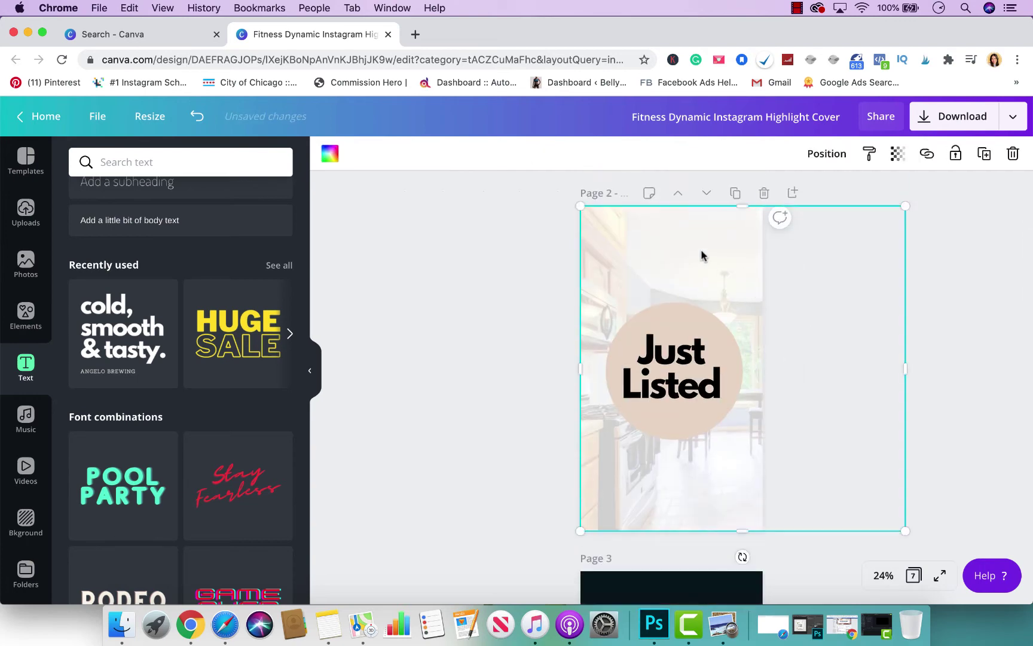
drag(702, 255, 786, 303)
click(602, 222)
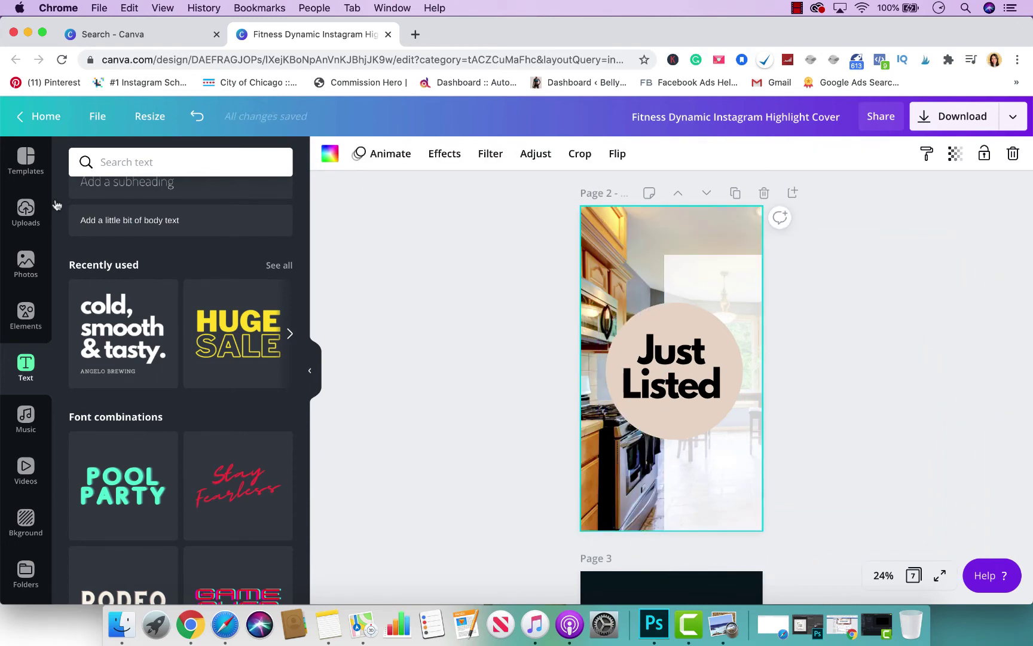
- Replace page 2's kitchen photo with the uploaded photo of the seated man with a laptop, and move the translucent white square back over it
click(26, 209)
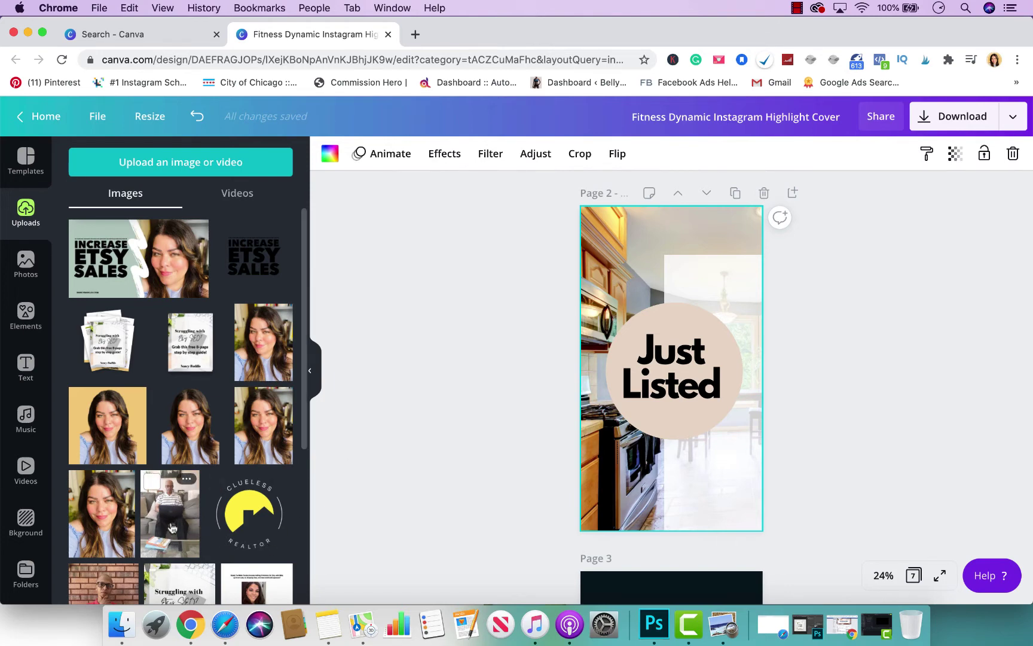
drag(170, 512, 580, 336)
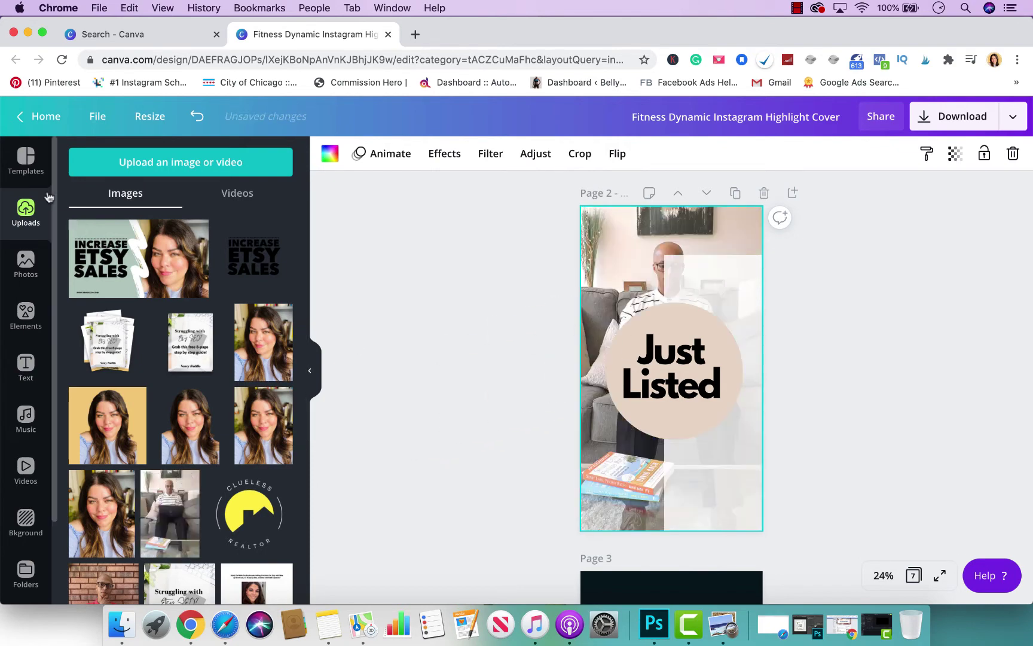
click(26, 158)
mouse_move(633, 227)
mouse_down()
mouse_move(717, 277)
mouse_move(626, 223)
mouse_up()
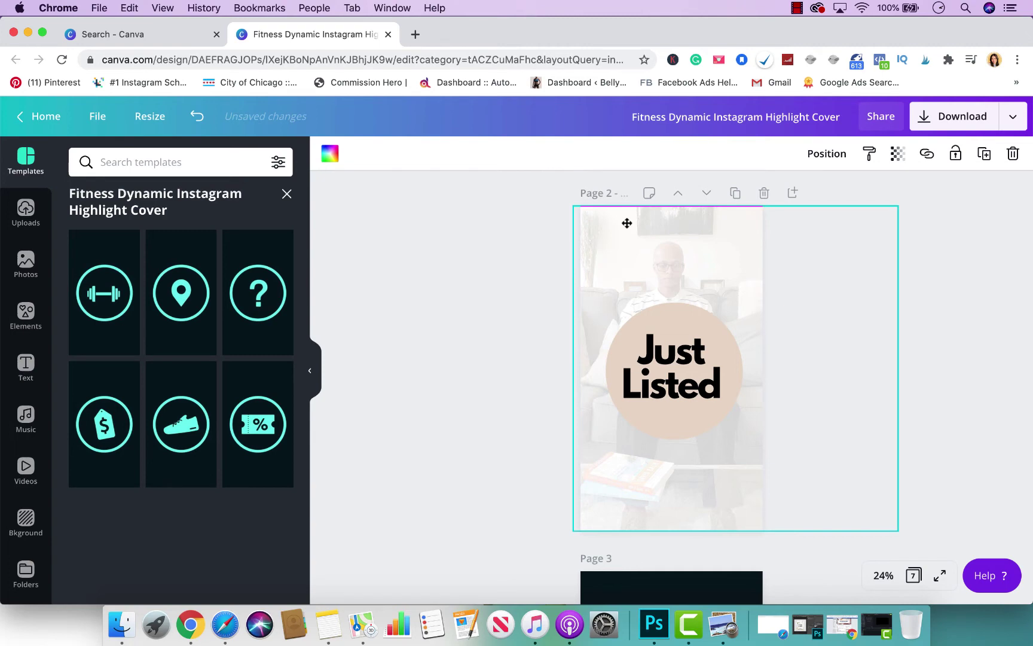
- Replace the "Just Listed" title on page 2 with "My Journey"
click(723, 363)
click(717, 386)
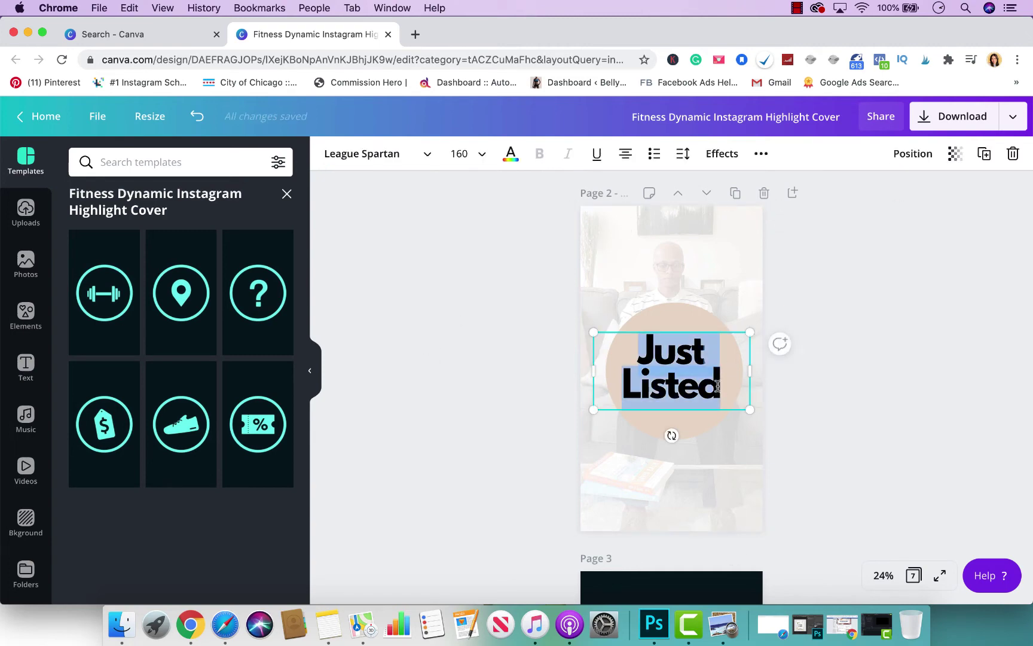
text(About)
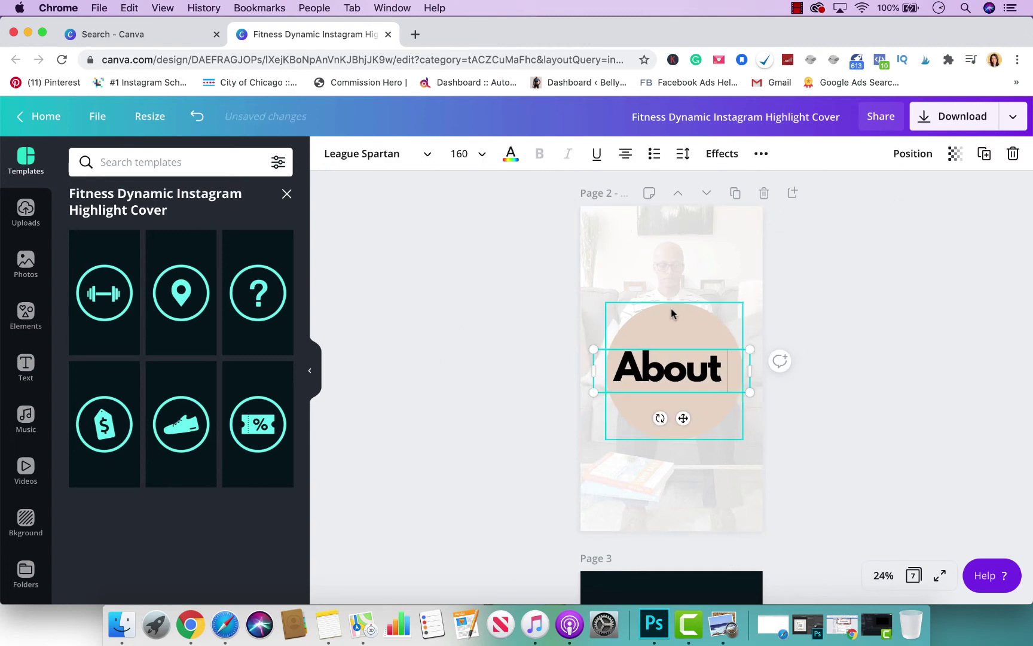
key(BackSpace)
key(BackSpace)
key(BackSpace)
key(BackSpace)
key(BackSpace)
text(M)
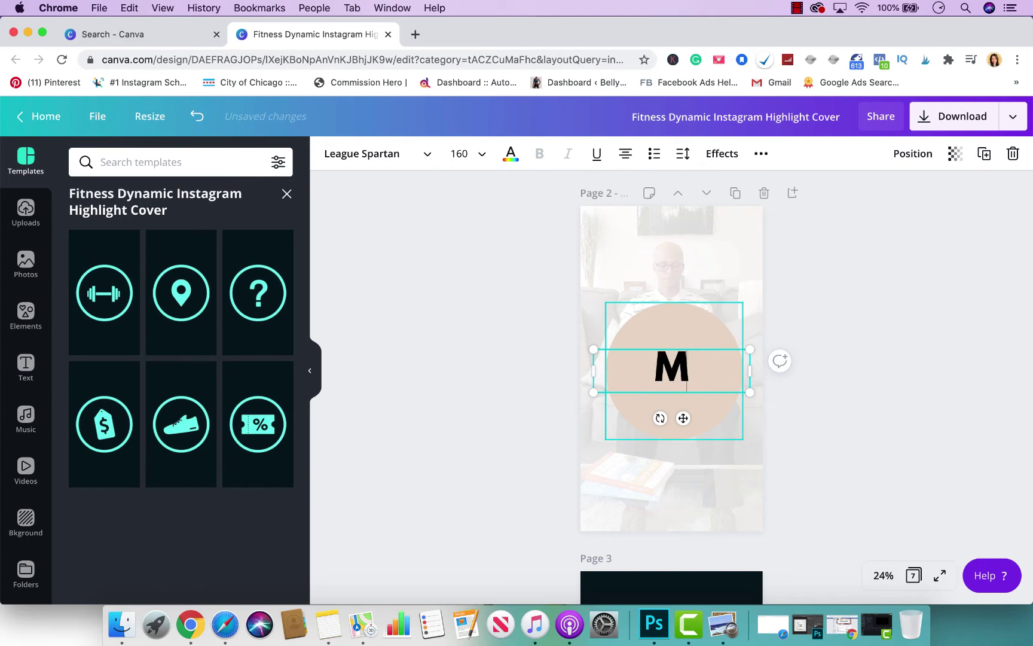
text(y Journey)
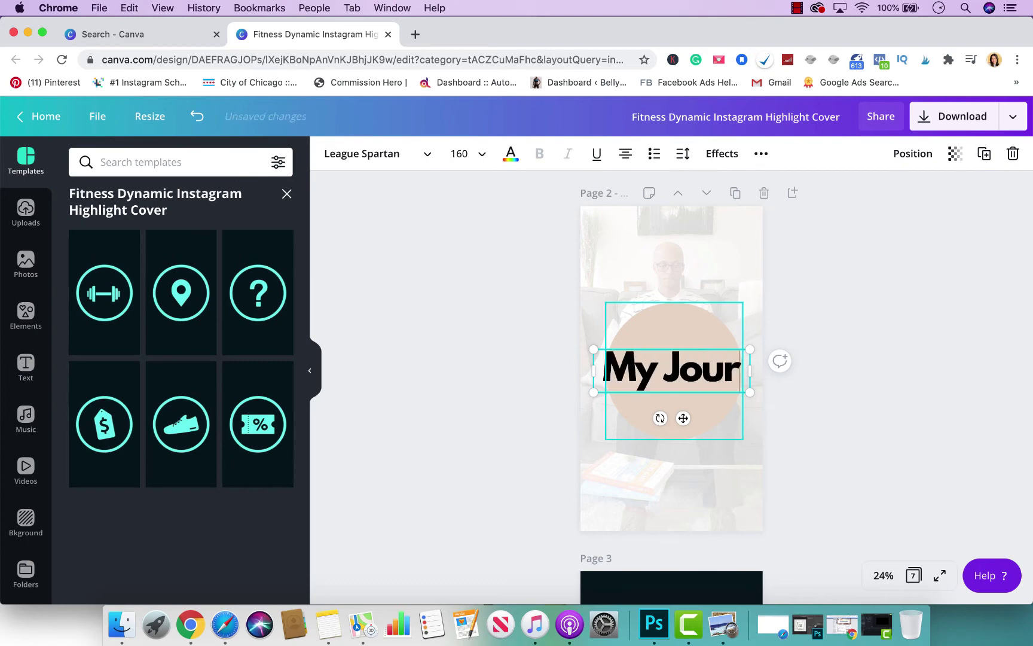
key(BackSpace)
text(ey)
key(Escape)
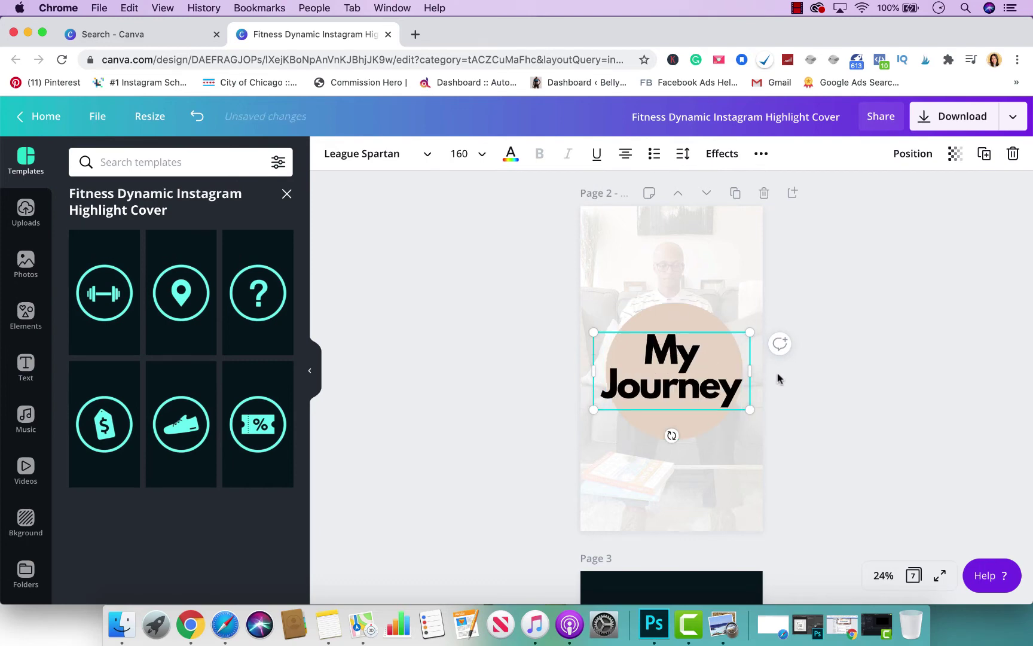
- Shrink the "My Journey" title to font size 125 so it fits inside the beige circle
drag(752, 409, 688, 378)
click(844, 322)
click(869, 294)
- Duplicate the "My Journey" page and move the translucent white square aside on the copy
scroll(870, 294, up, 5)
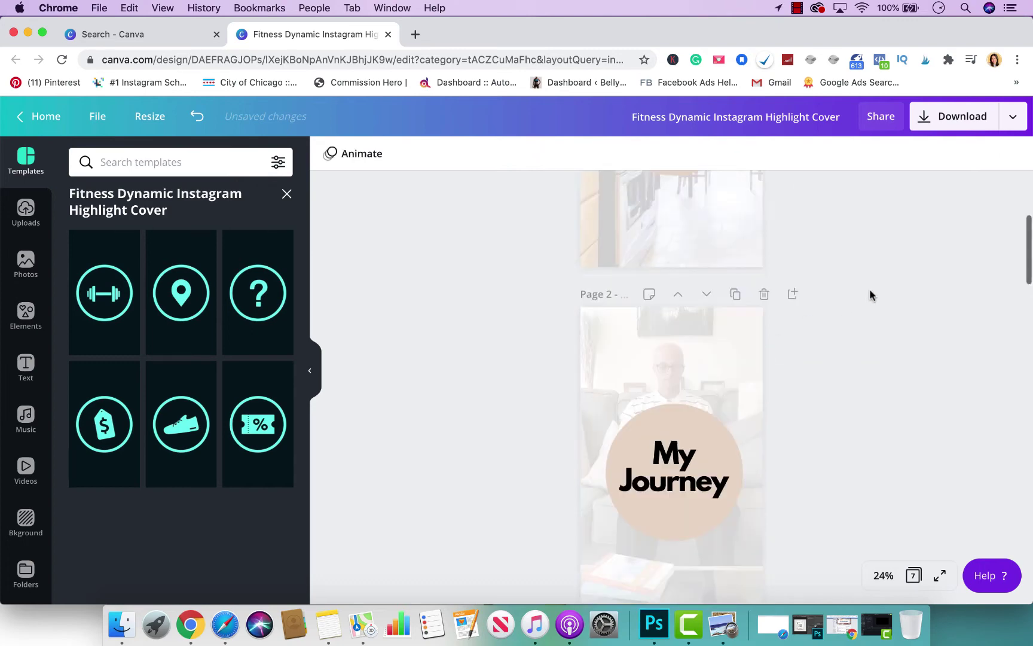
scroll(870, 294, down, 3)
scroll(870, 295, down, 2)
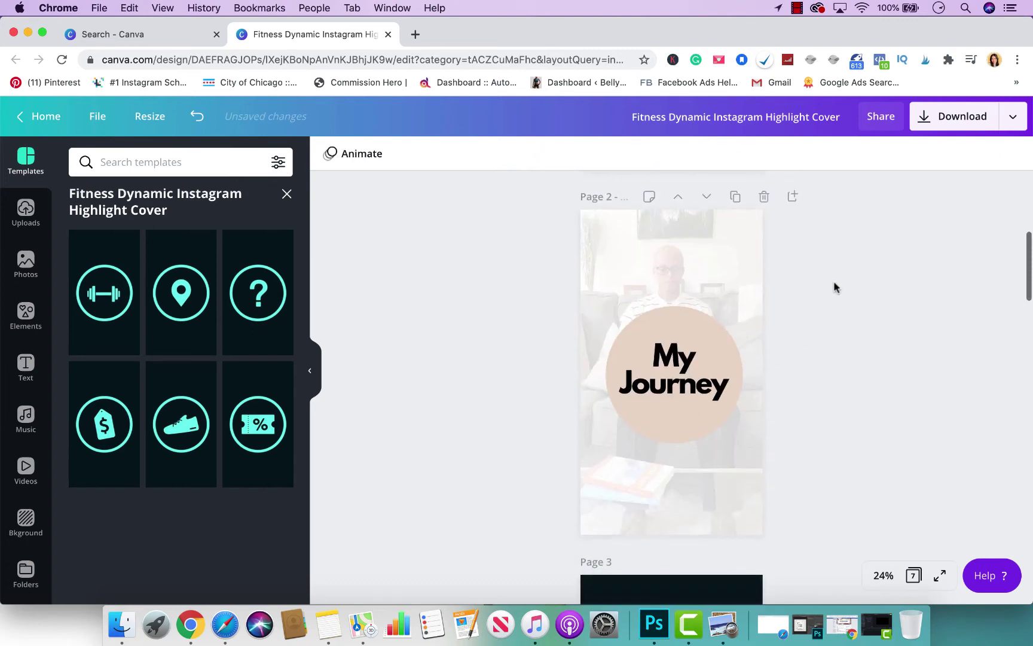
scroll(693, 270, up, 7)
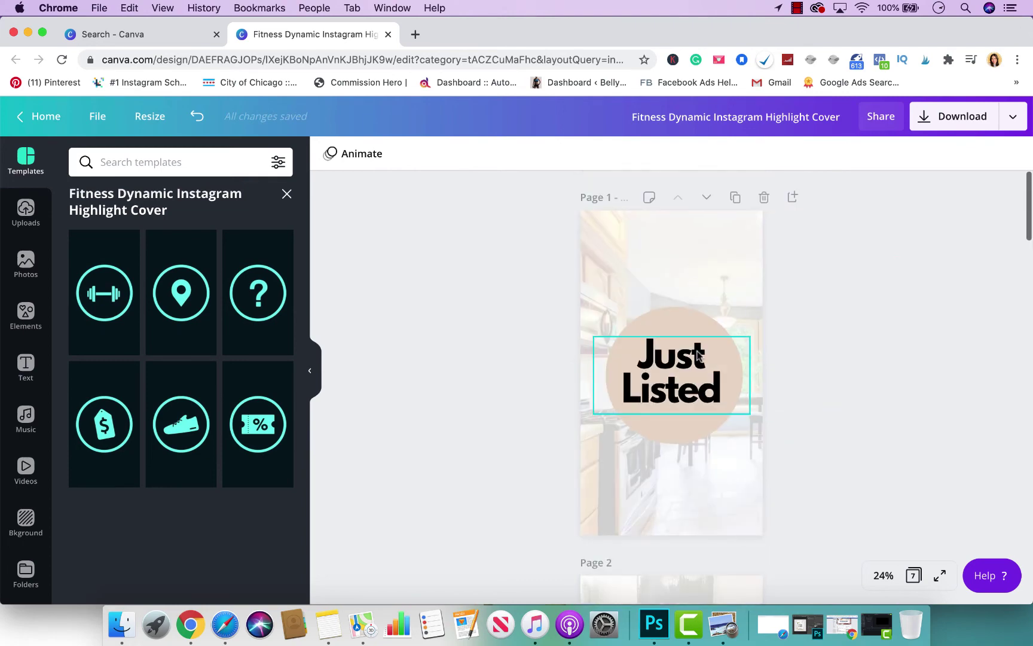
scroll(689, 484, down, 12)
key(super+z)
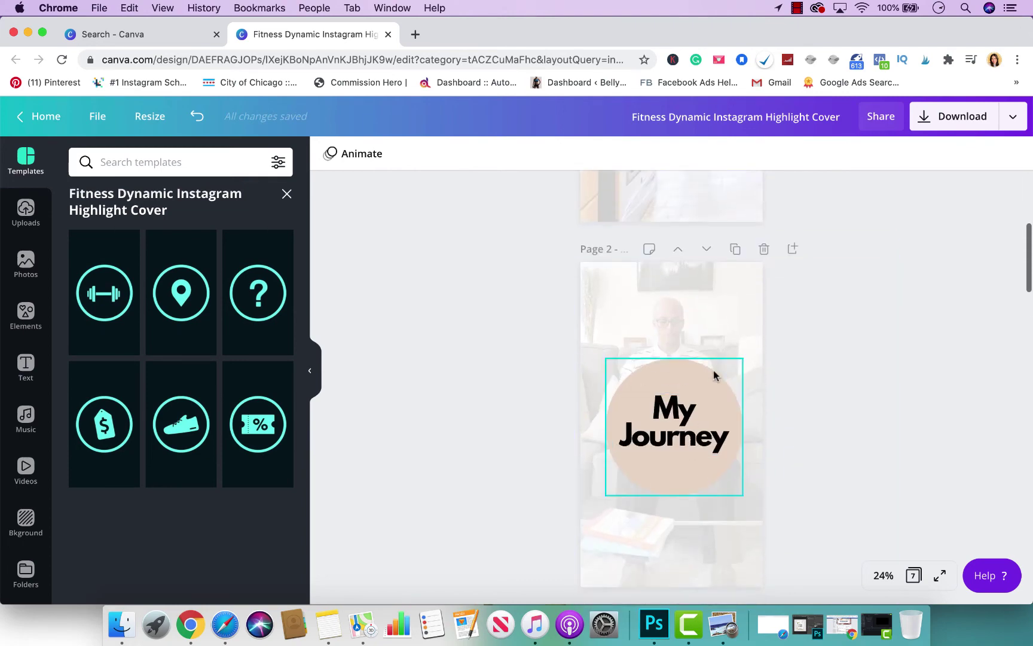
click(736, 248)
scroll(736, 254, down, 3)
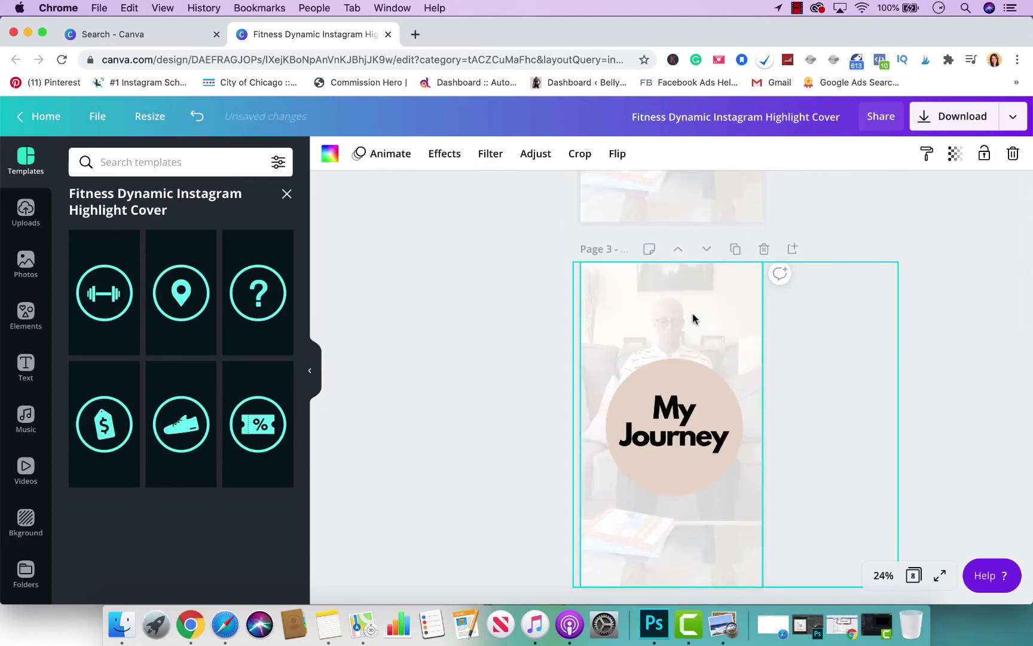
drag(666, 305, 818, 374)
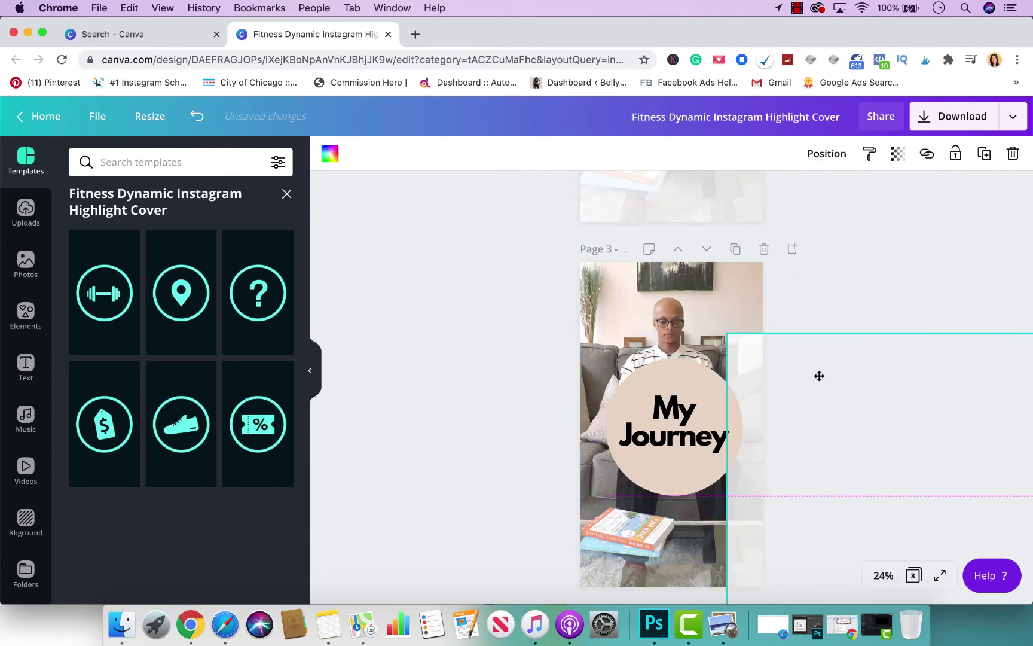
- Search the stock photos for "home" and add the white living room photo with fireplace and round ottoman to page 3
click(23, 307)
click(25, 261)
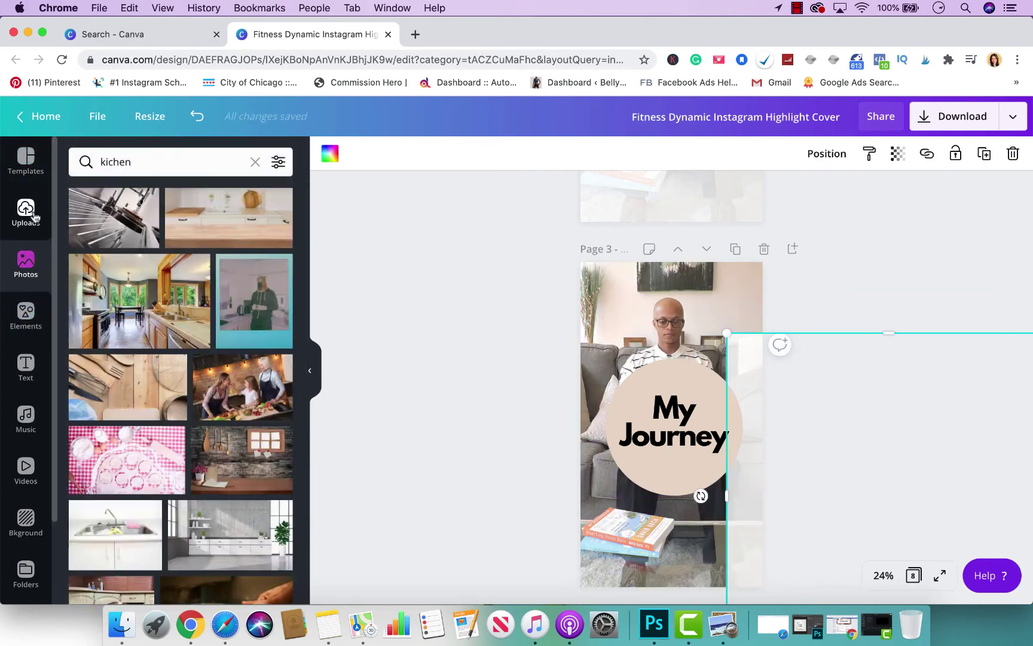
click(144, 163)
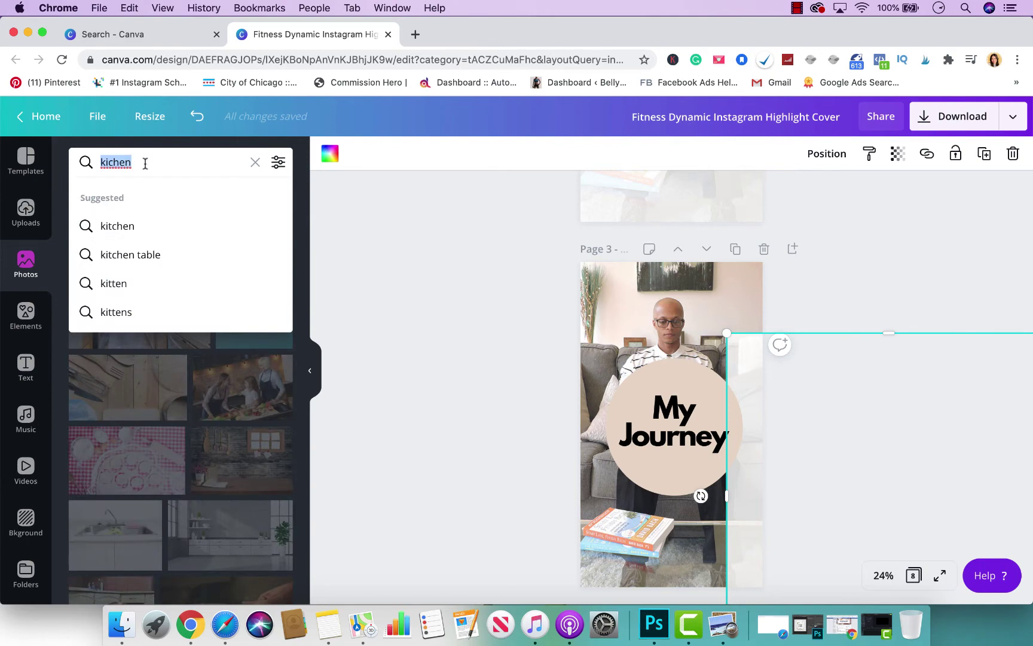
text(home)
key(Return)
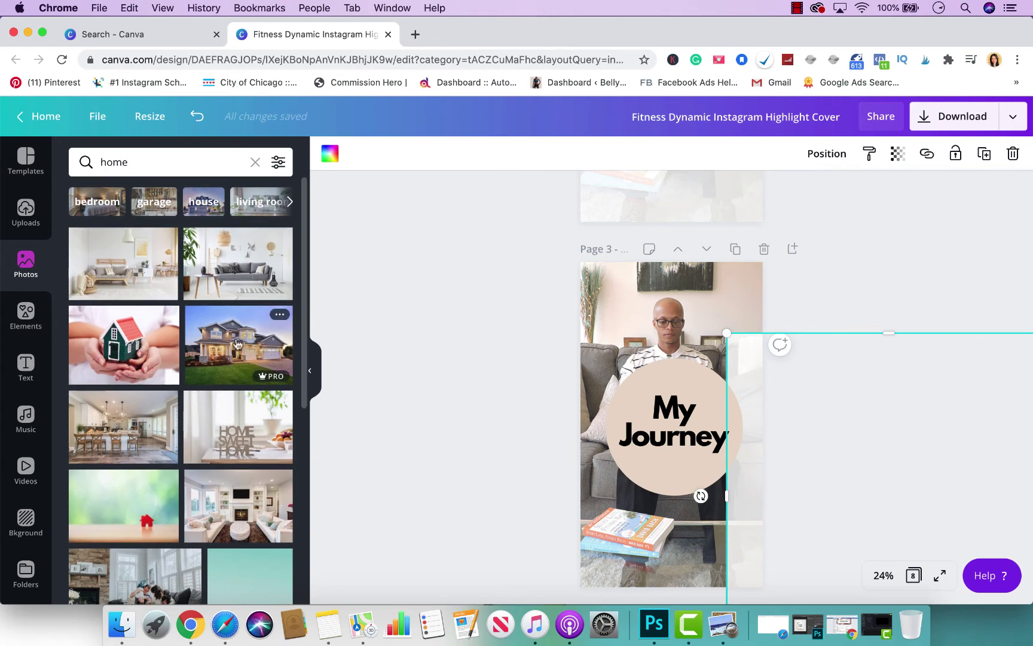
scroll(238, 344, down, 3)
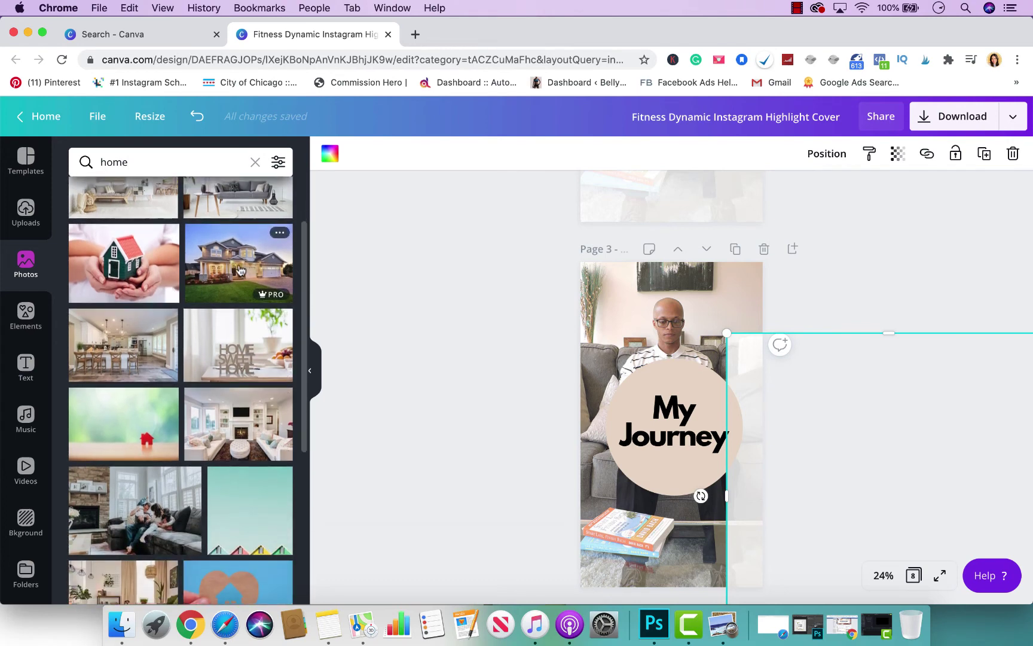
click(230, 422)
- Enlarge the living room photo to cover page 3 behind the circle, and move the translucent white square back over it
drag(595, 376, 426, 213)
drag(764, 494, 928, 598)
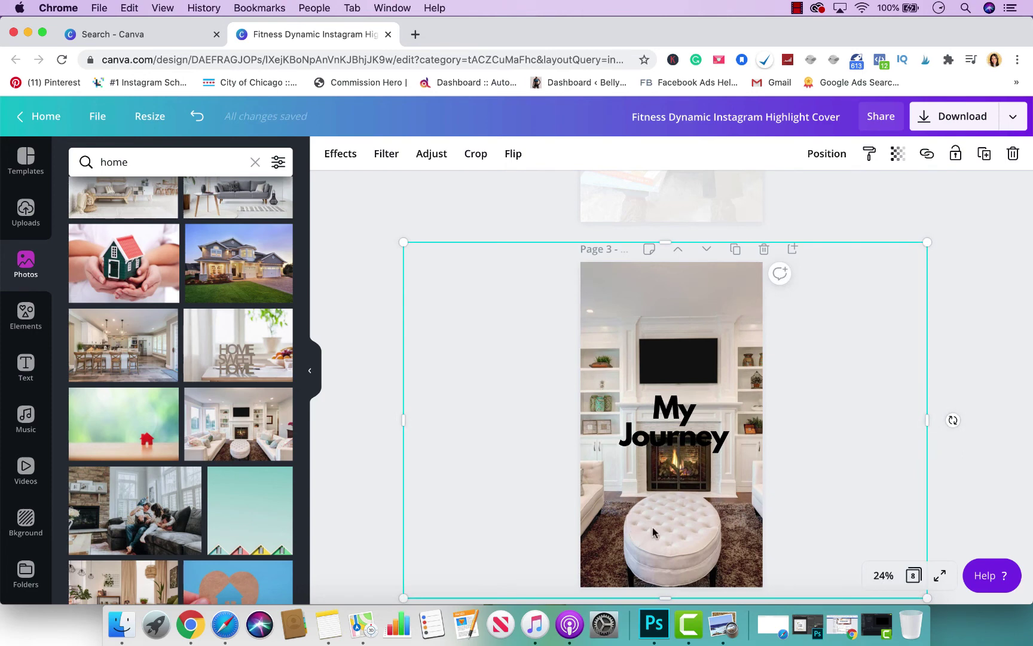
mouse_move(653, 531)
mouse_down()
mouse_move(683, 524)
mouse_move(659, 528)
mouse_up()
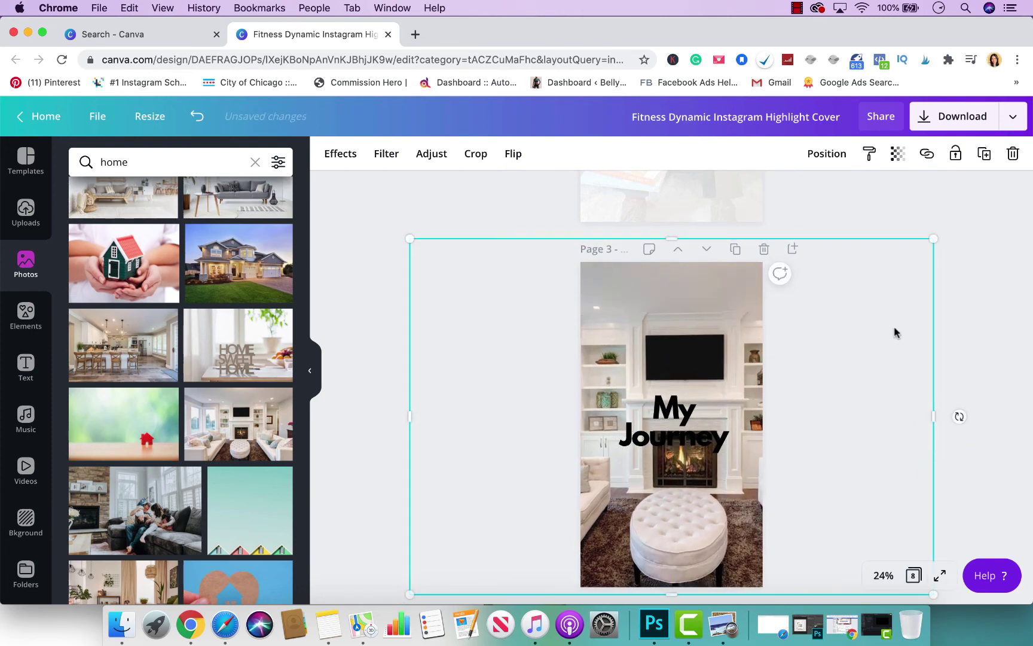
click(960, 355)
drag(749, 376, 606, 290)
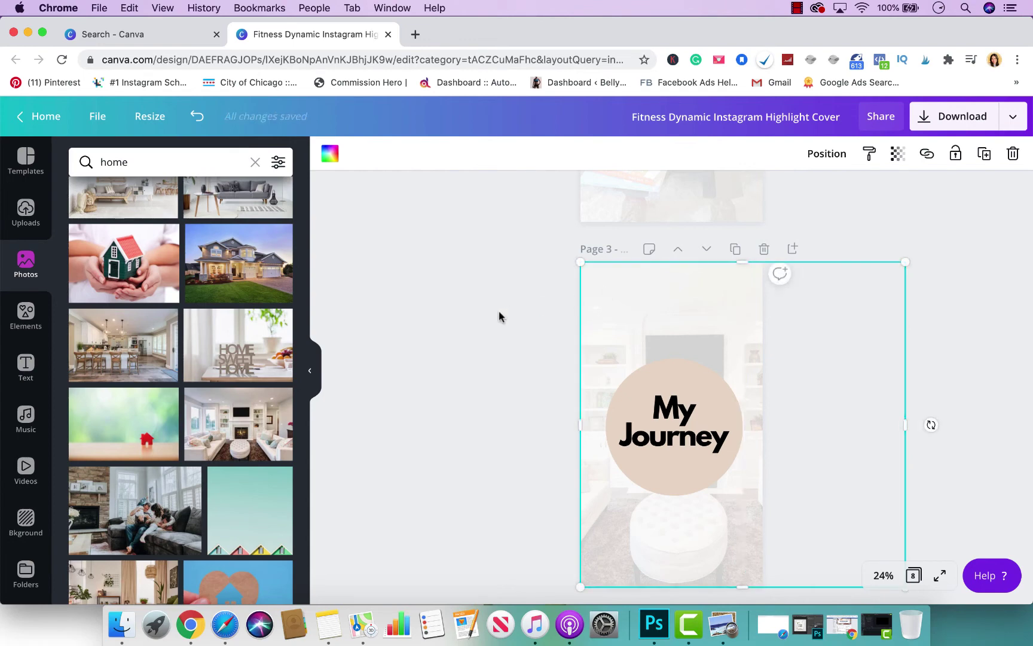
- Replace the title on page 3 with "Just Sold" and center it vertically in the beige circle
double_click(714, 421)
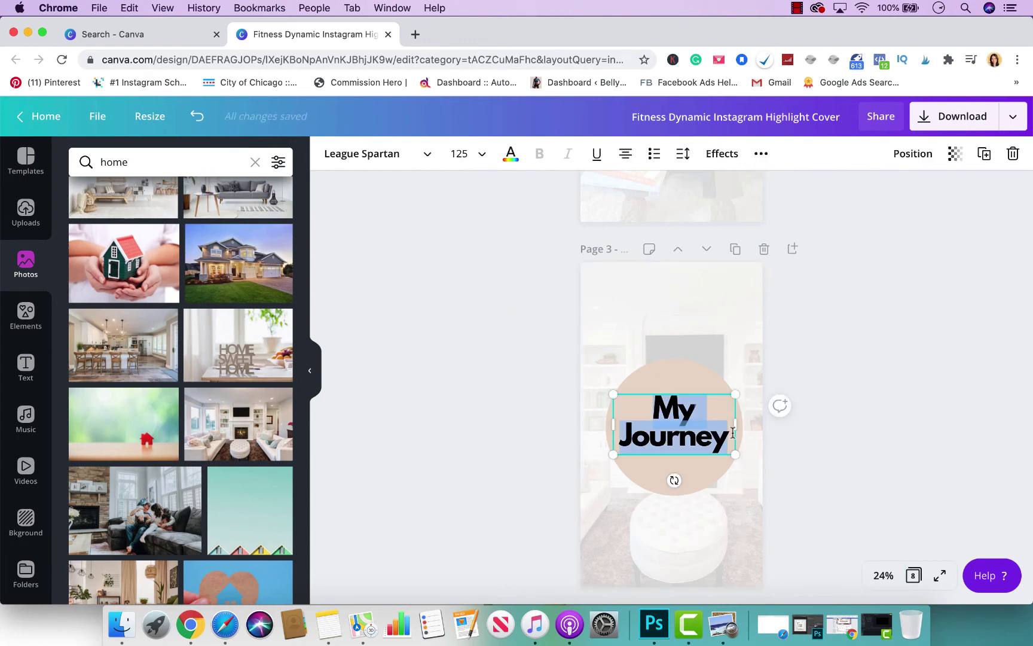
text(Just S)
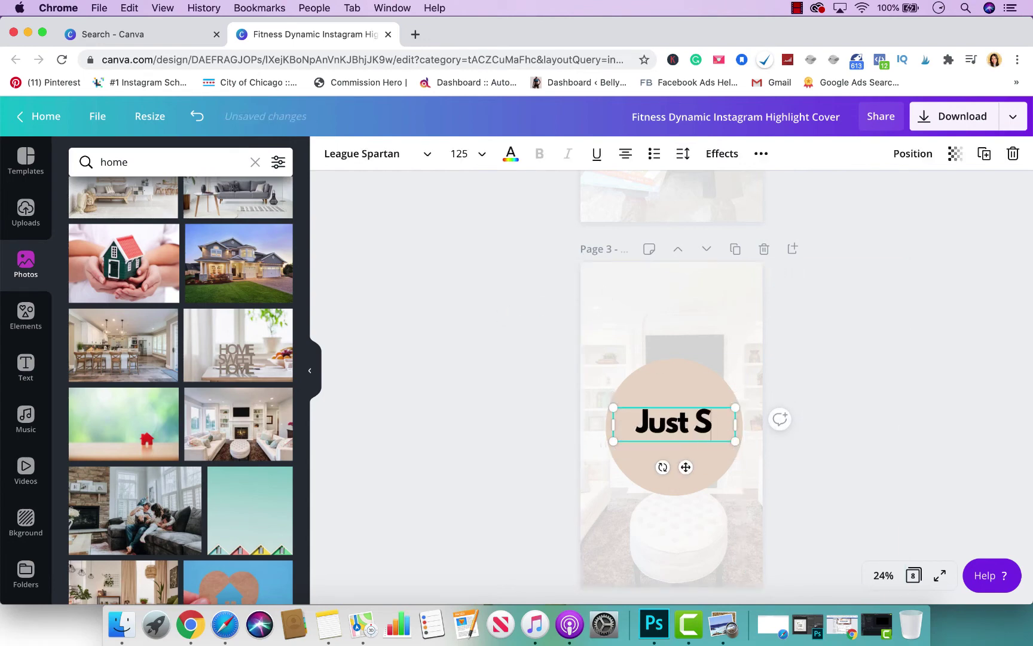
text(old)
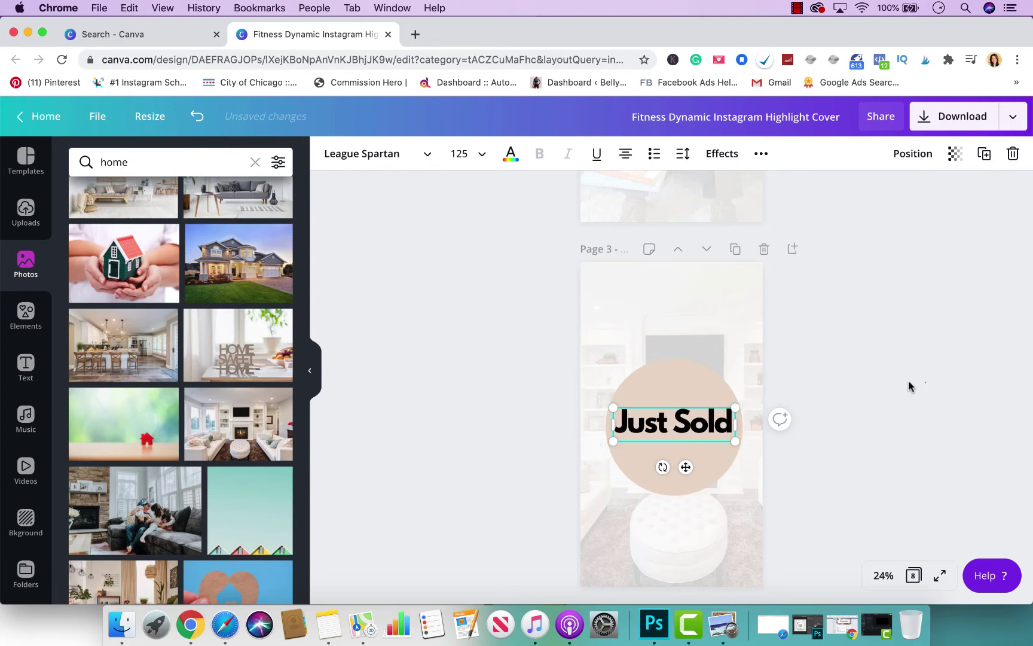
click(909, 386)
drag(678, 429, 675, 432)
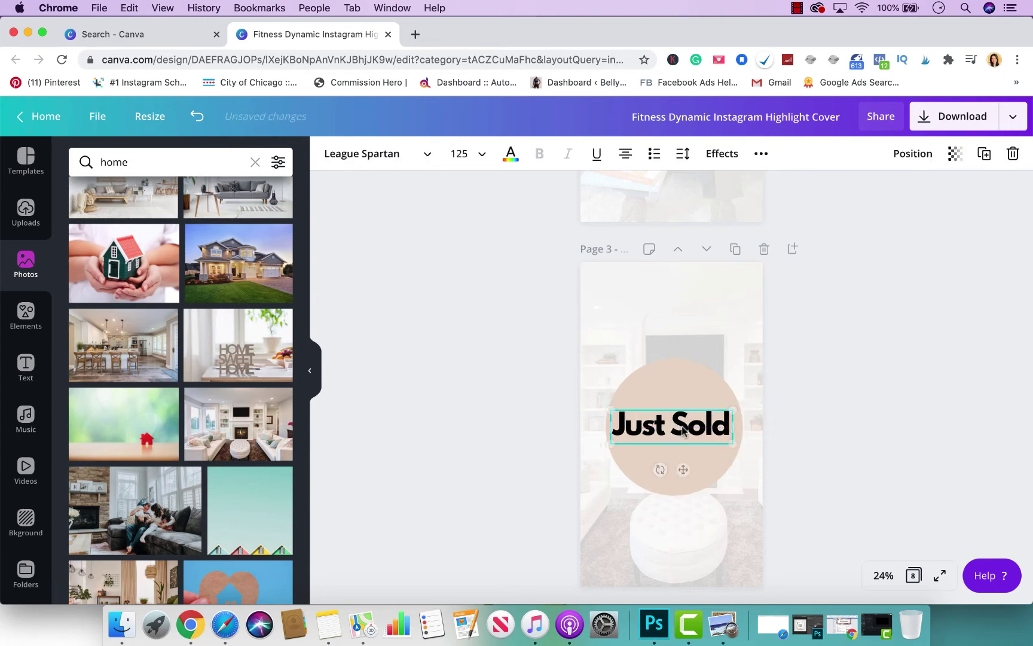
click(911, 323)
- Change the font of the "Just Sold" title on page 3 to Brittany Signature
scroll(909, 323, up, 8)
scroll(909, 325, up, 3)
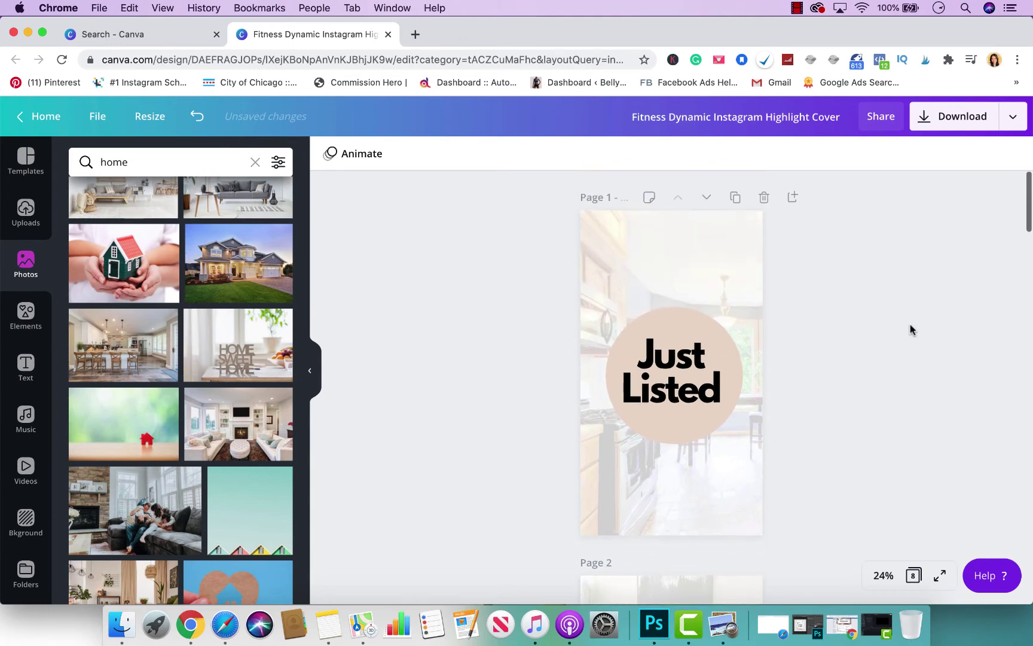
scroll(909, 325, down, 10)
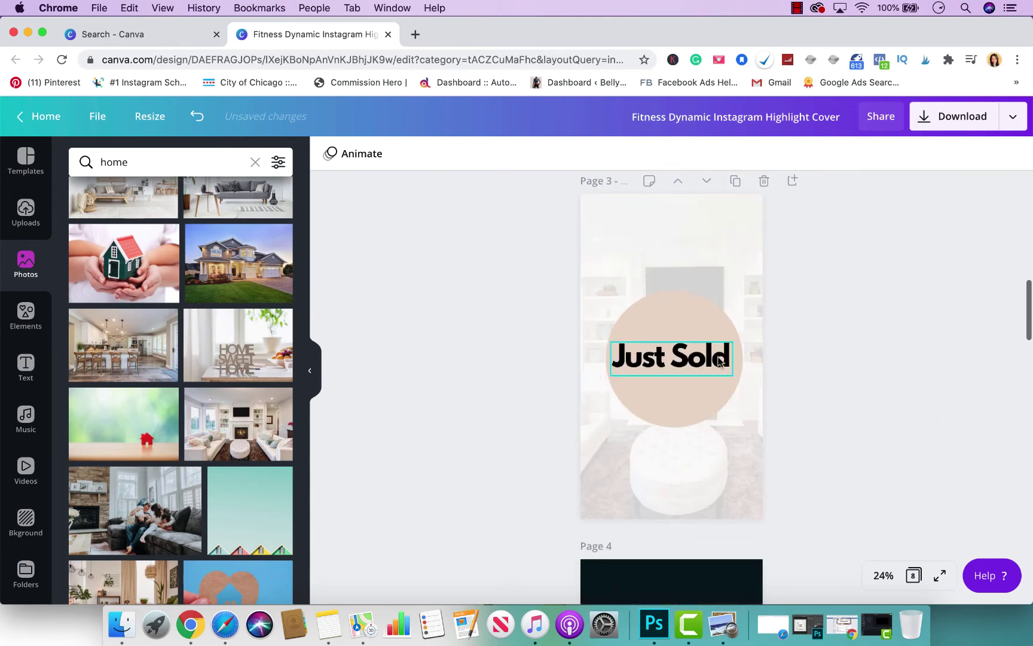
double_click(701, 356)
click(386, 154)
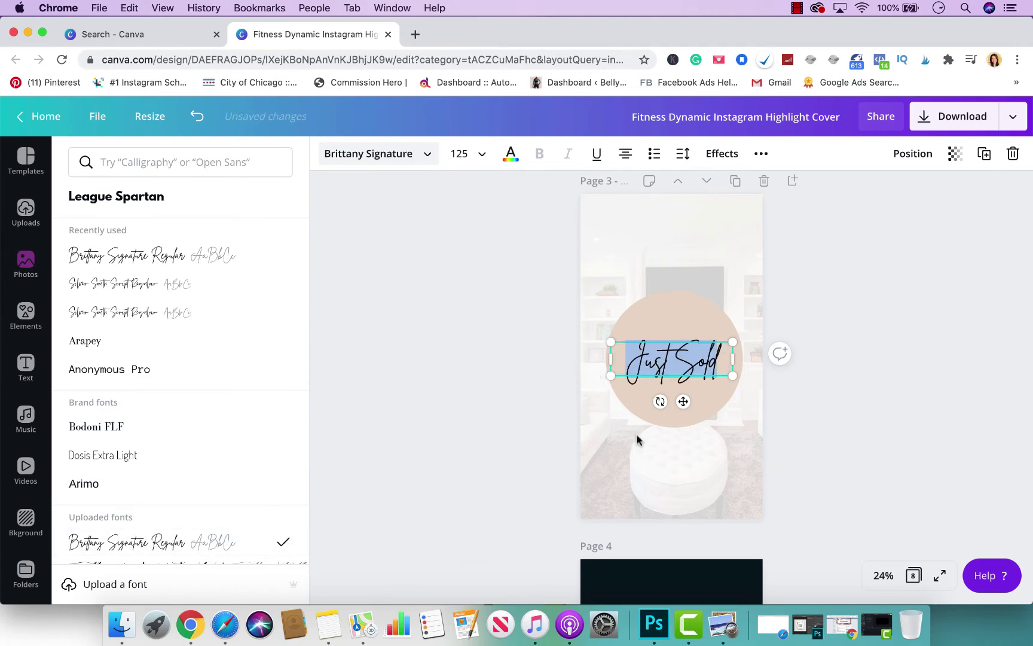
click(891, 278)
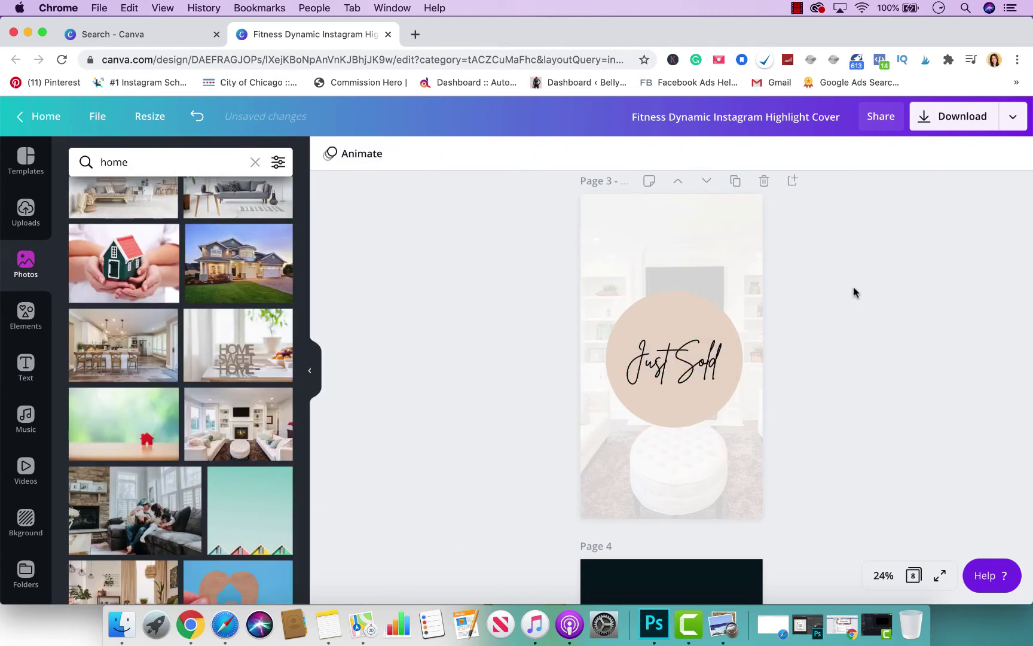
- Change the font of the "My Journey" title on page 2 to Brittany Signature
scroll(853, 290, up, 5)
double_click(685, 275)
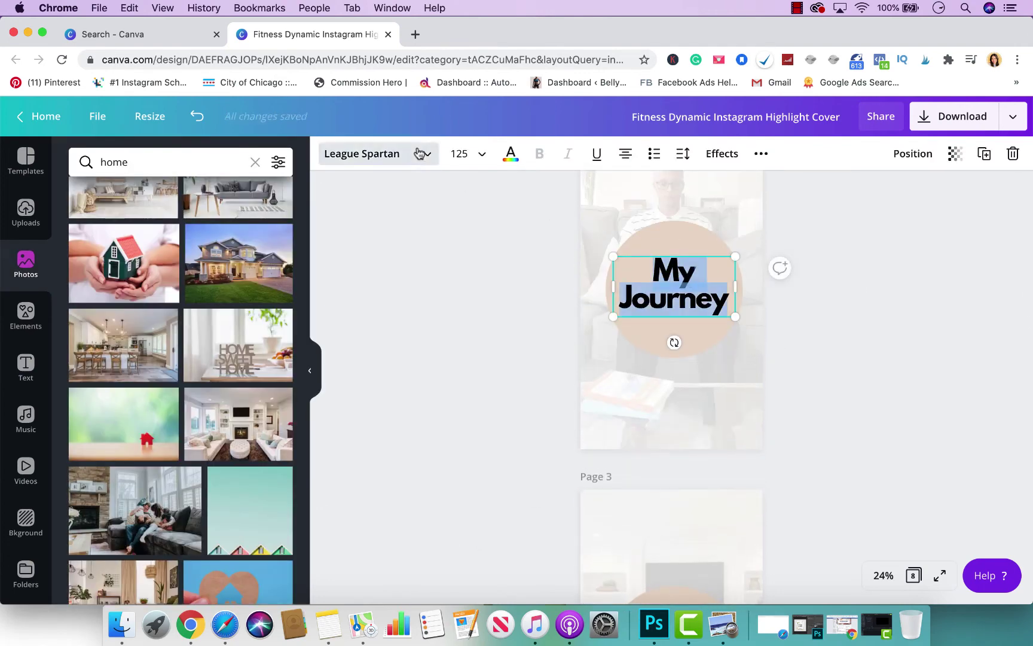
click(399, 159)
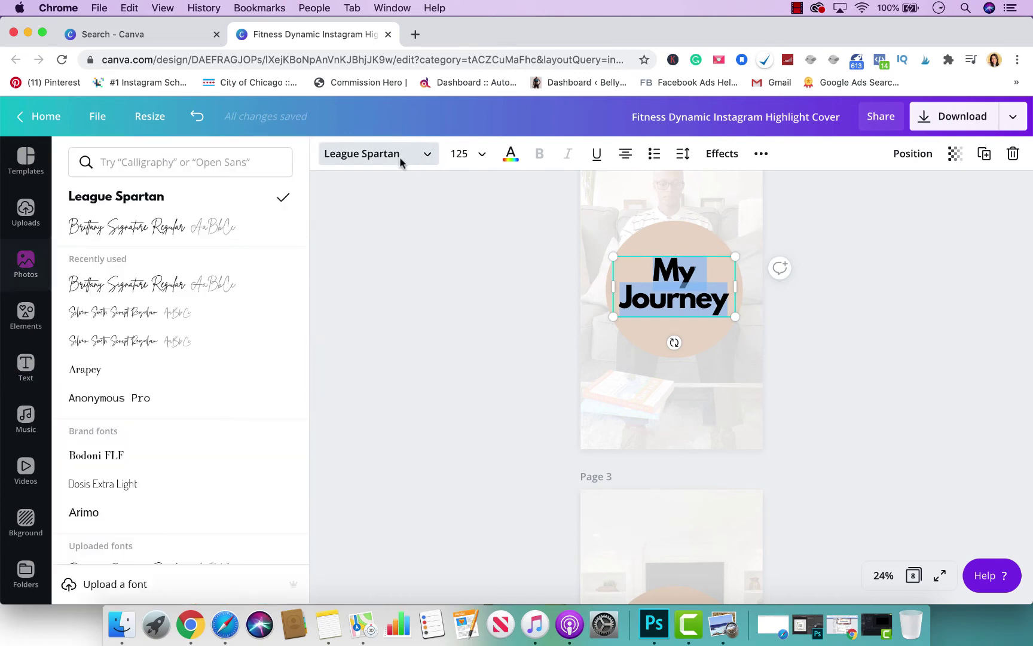
click(163, 277)
click(862, 286)
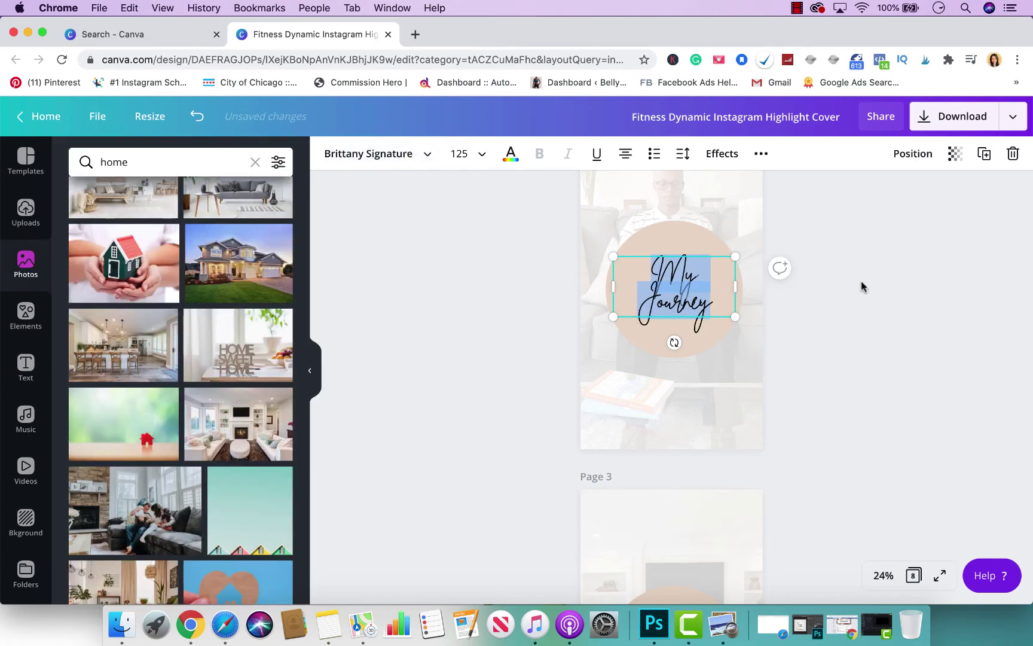
click(837, 293)
- Change the font of the "Just Listed" title on page 1 to Brittany Signature
scroll(751, 320, up, 3)
scroll(741, 311, up, 3)
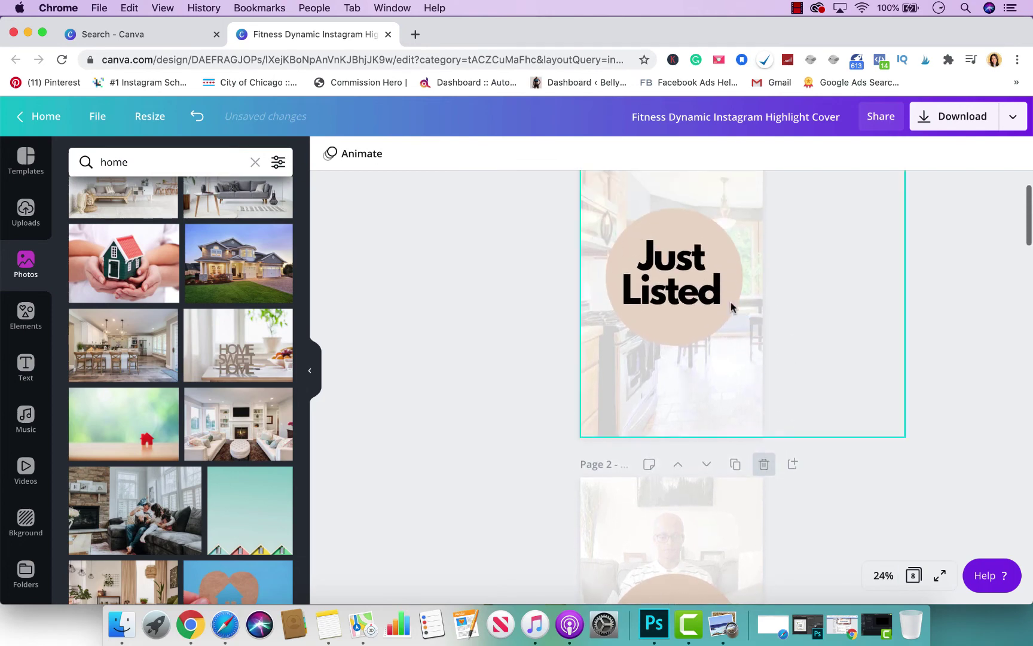
click(711, 295)
key(super+a)
click(404, 156)
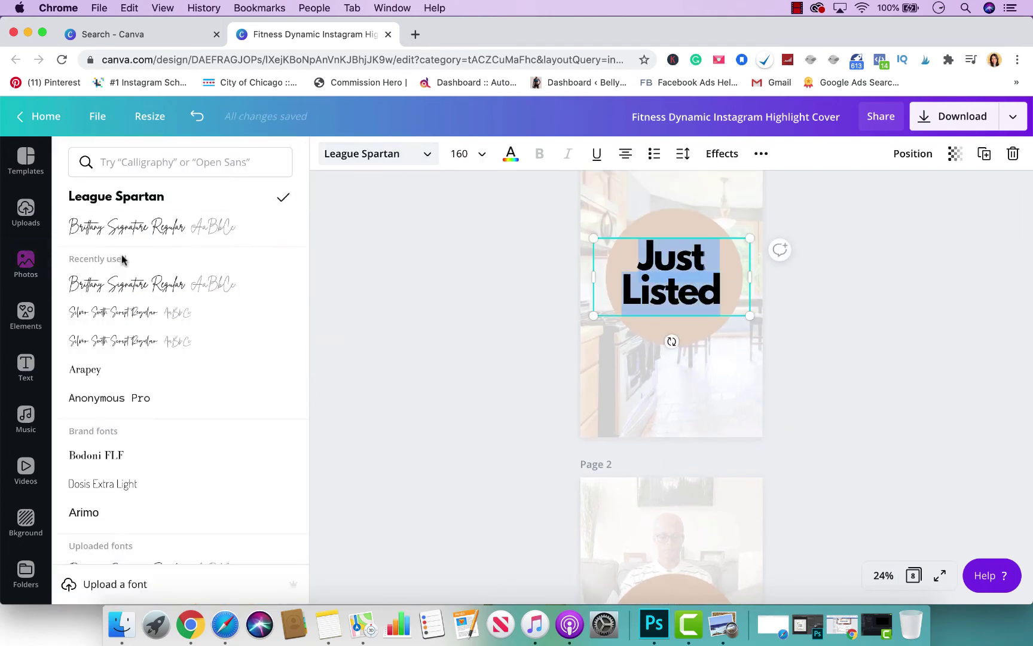
click(124, 284)
click(885, 312)
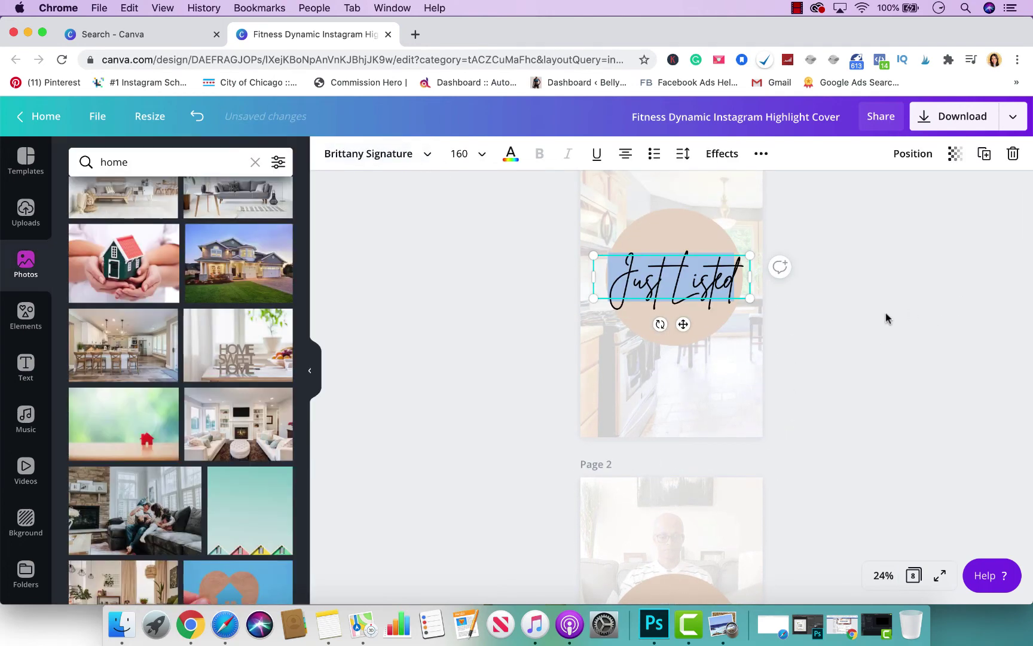
- Enlarge the "Just Sold" title on page 3 to fill more of the beige circle, keeping it inside the circle
click(879, 325)
scroll(879, 326, up, 2)
scroll(881, 327, down, 1)
scroll(878, 325, down, 10)
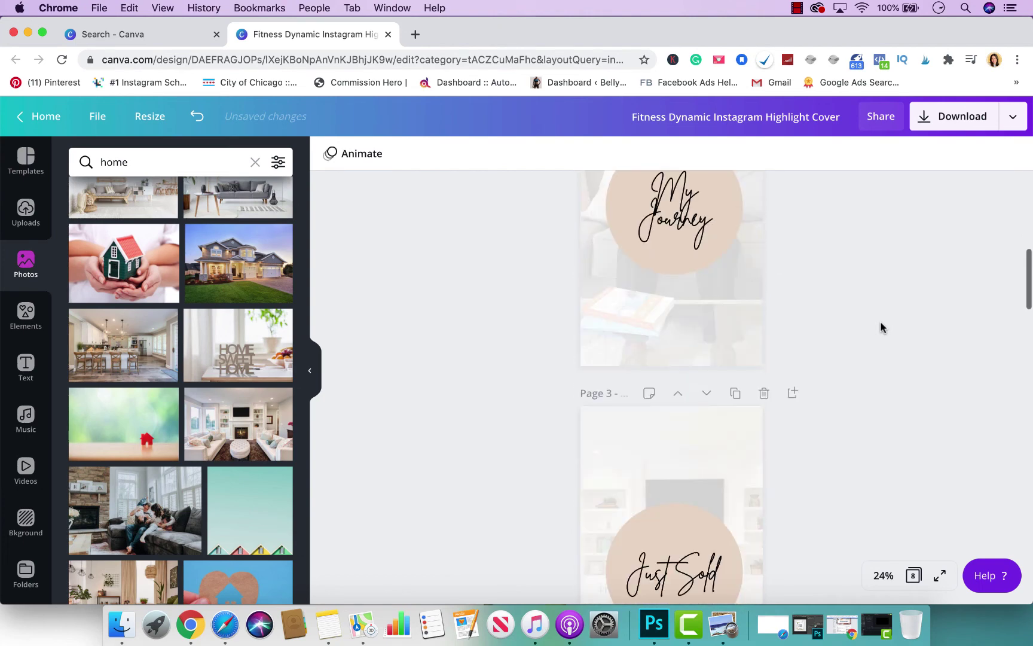
click(683, 325)
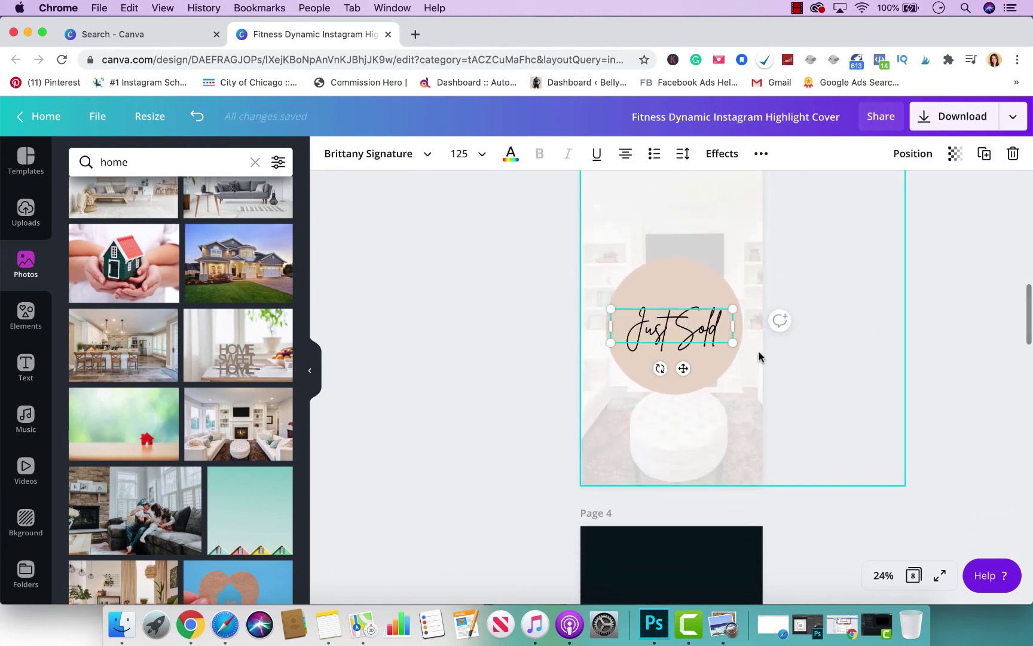
drag(733, 342, 713, 326)
click(787, 333)
click(901, 279)
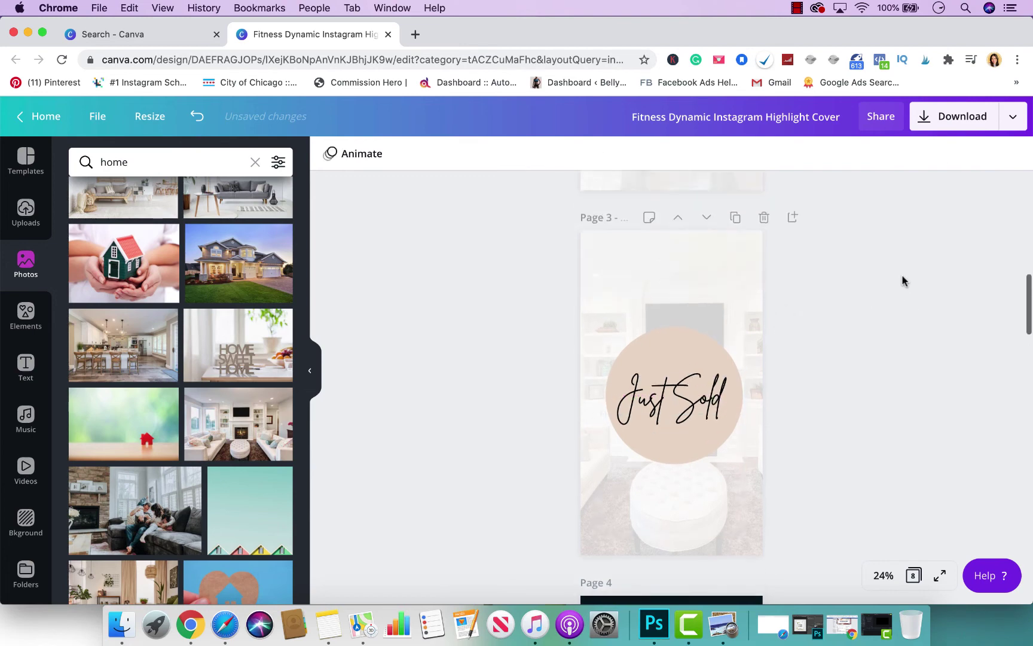
- Review the finished covers on pages 1 to 3, comparing their titles, beige circles and faded photos
scroll(903, 281, up, 7)
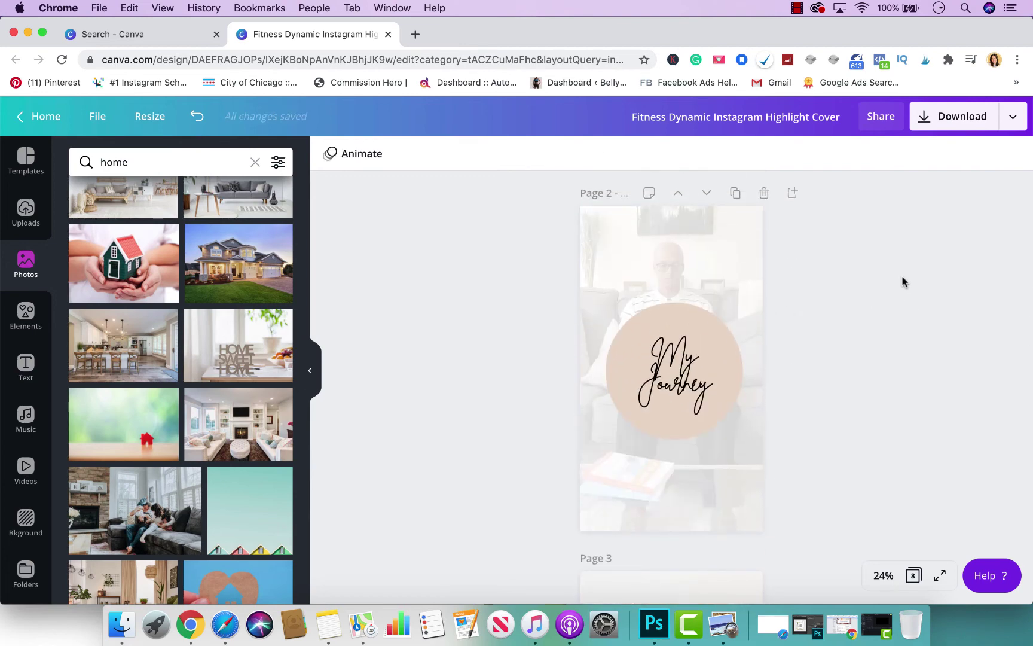
scroll(903, 281, up, 5)
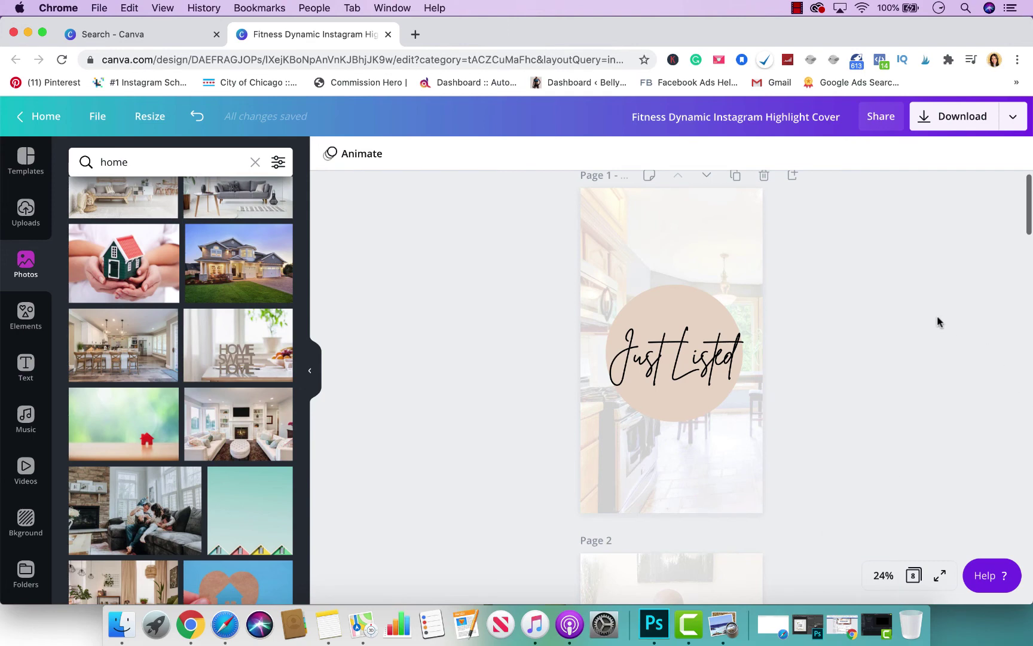
scroll(858, 277, down, 5)
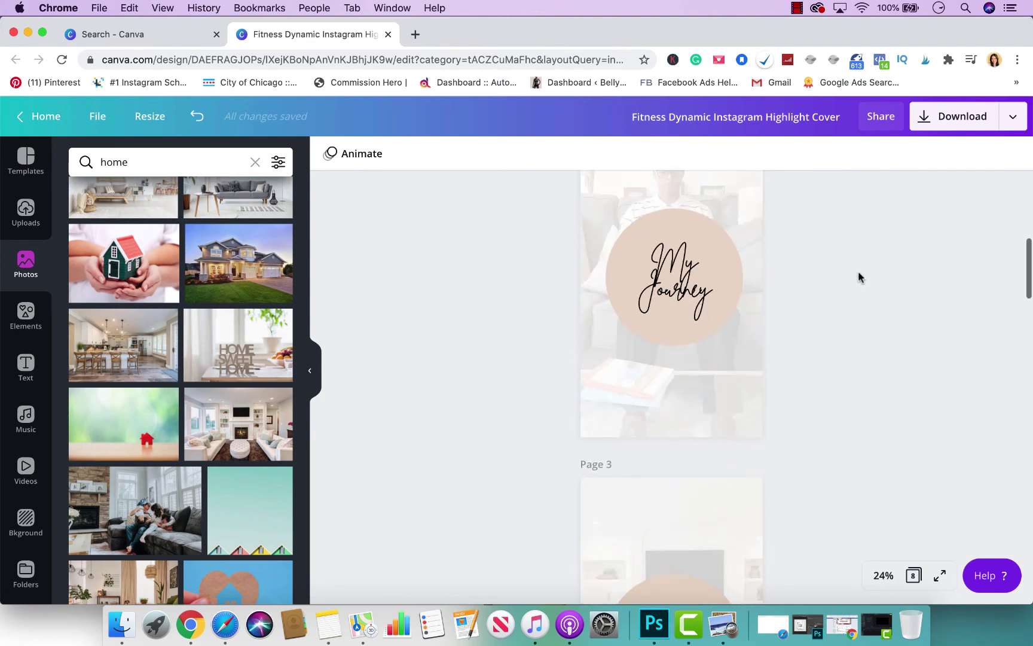
scroll(858, 277, up, 2)
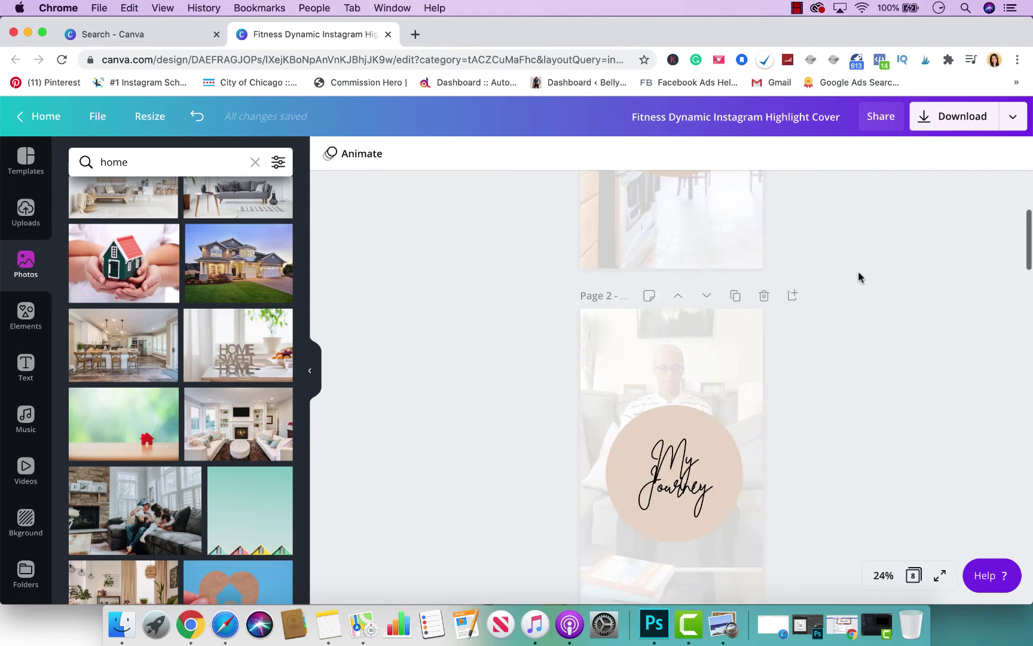
scroll(648, 422, up, 3)
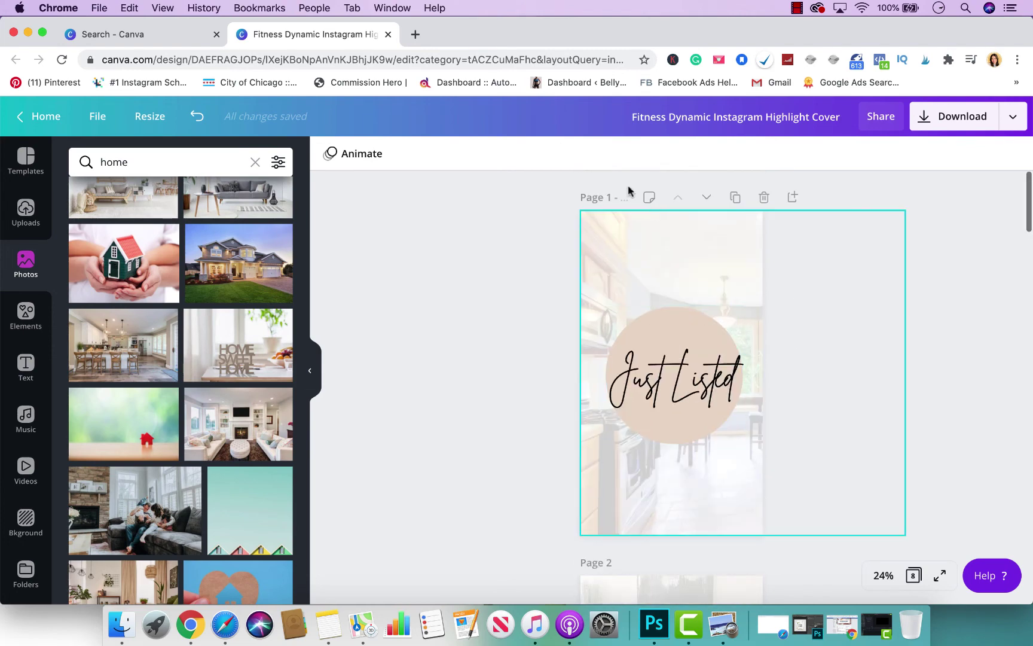
drag(688, 239, 657, 239)
click(450, 385)
scroll(448, 385, down, 5)
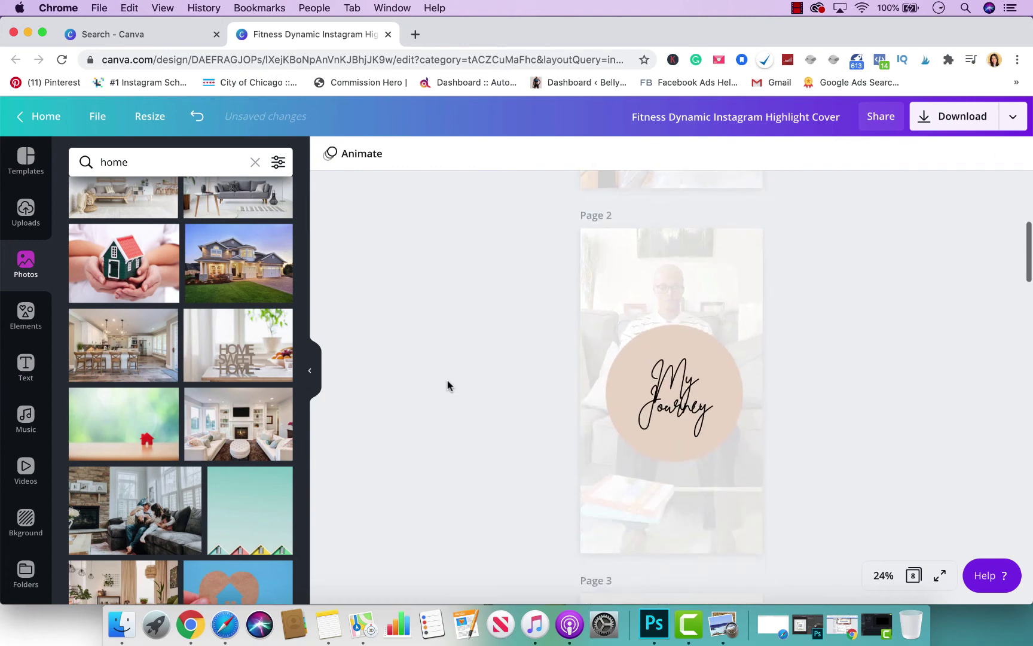
scroll(449, 385, down, 10)
scroll(450, 385, up, 6)
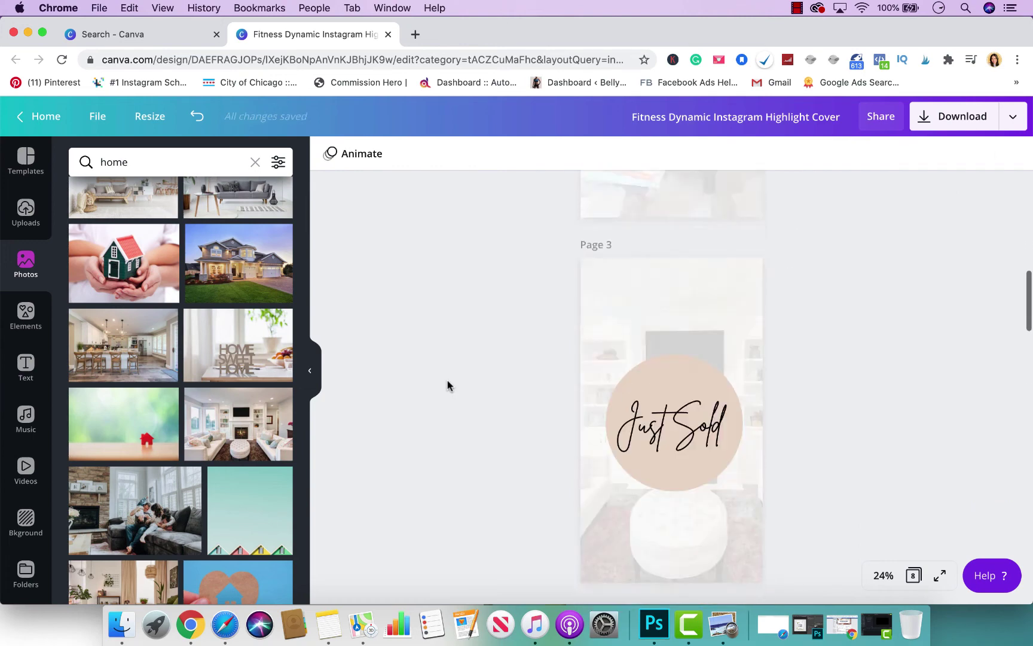
scroll(449, 385, up, 10)
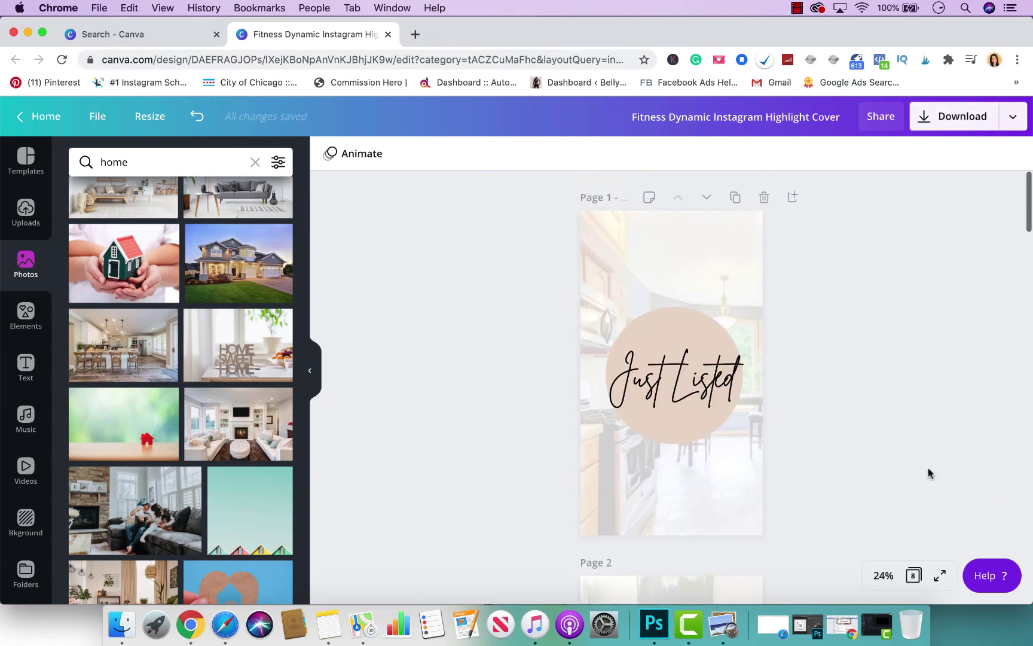
- Download all 8 pages of the highlight cover design as PNG files
click(958, 115)
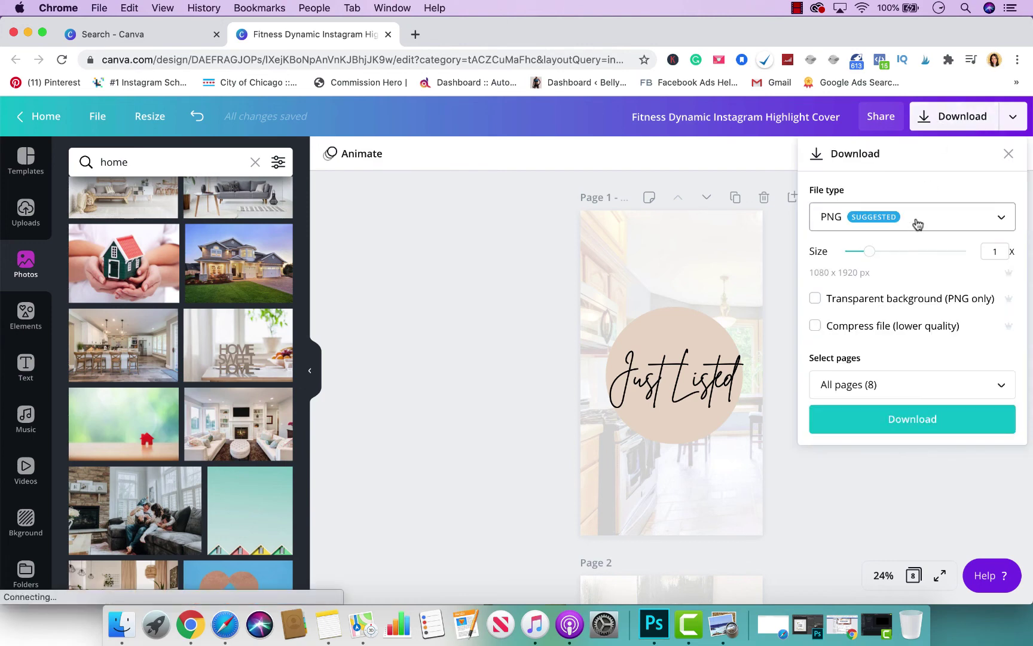
click(918, 223)
click(832, 217)
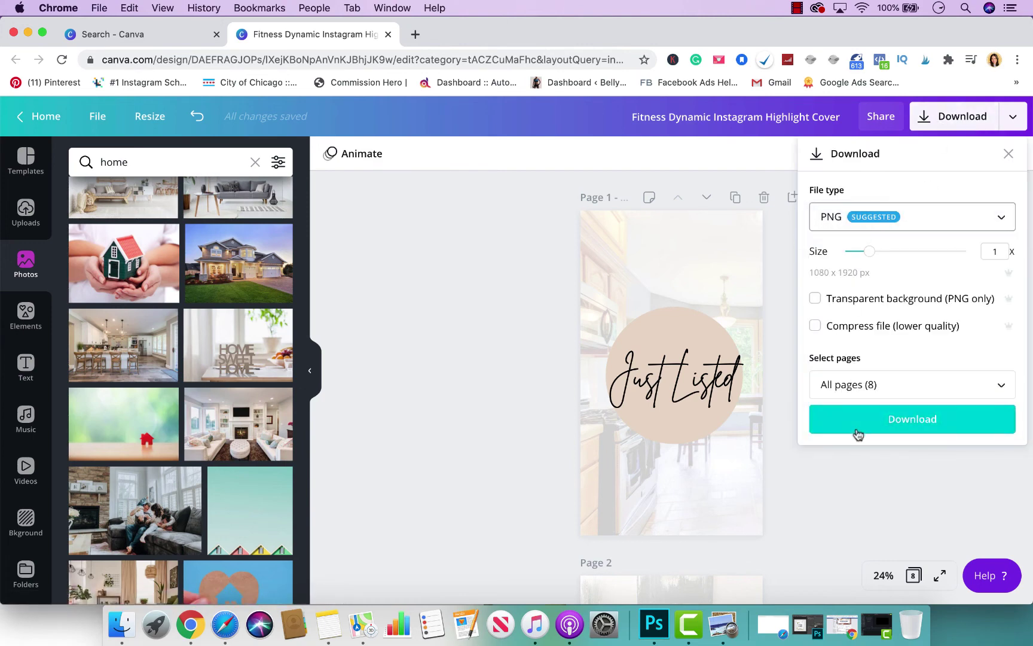
click(877, 417)
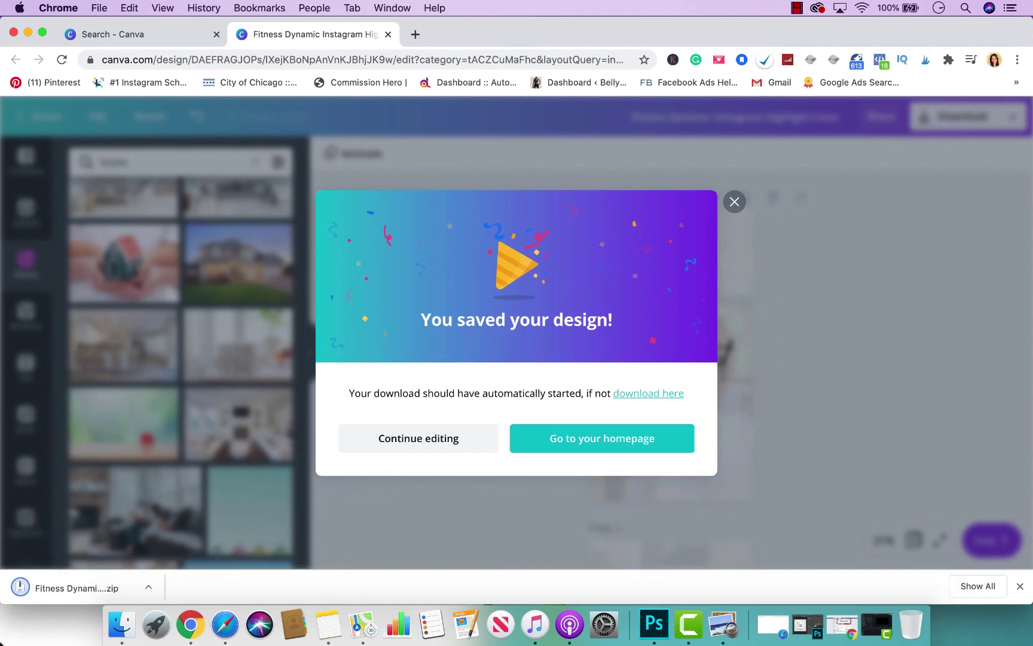
- Unpack the downloaded zip, open its Fitness Dynamic Instagram Highlight Cover folder in Finder, and view 1.png in Preview
click(58, 591)
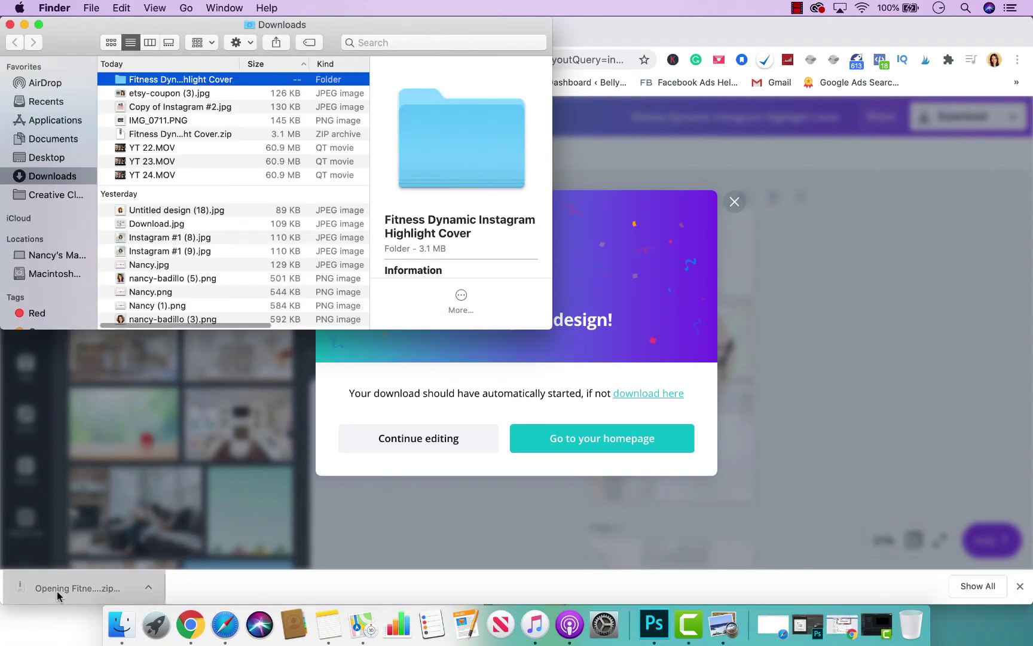
double_click(172, 83)
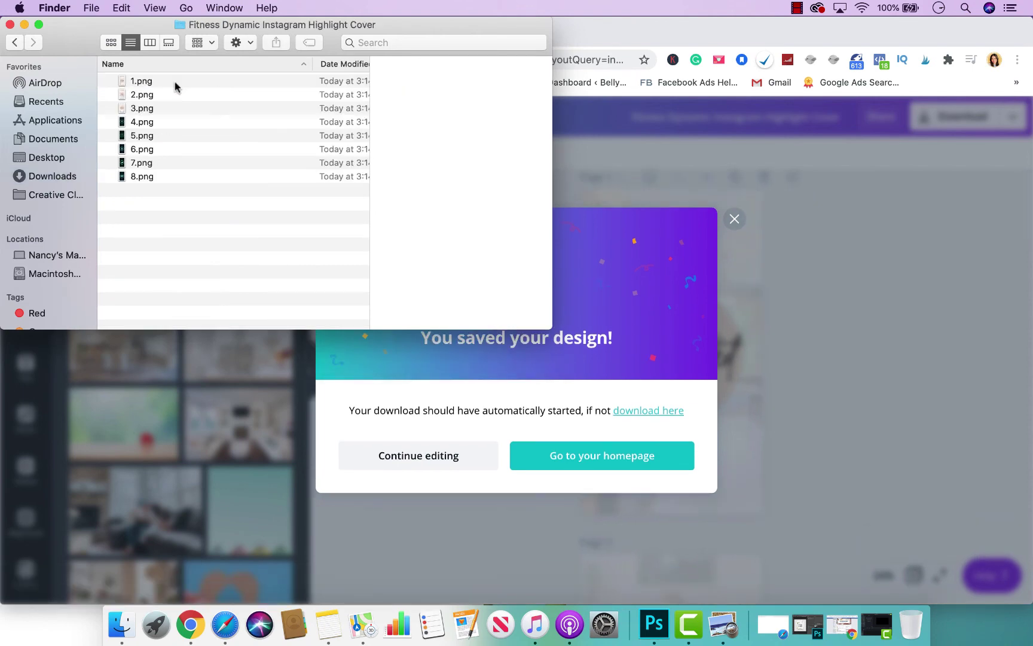
double_click(158, 82)
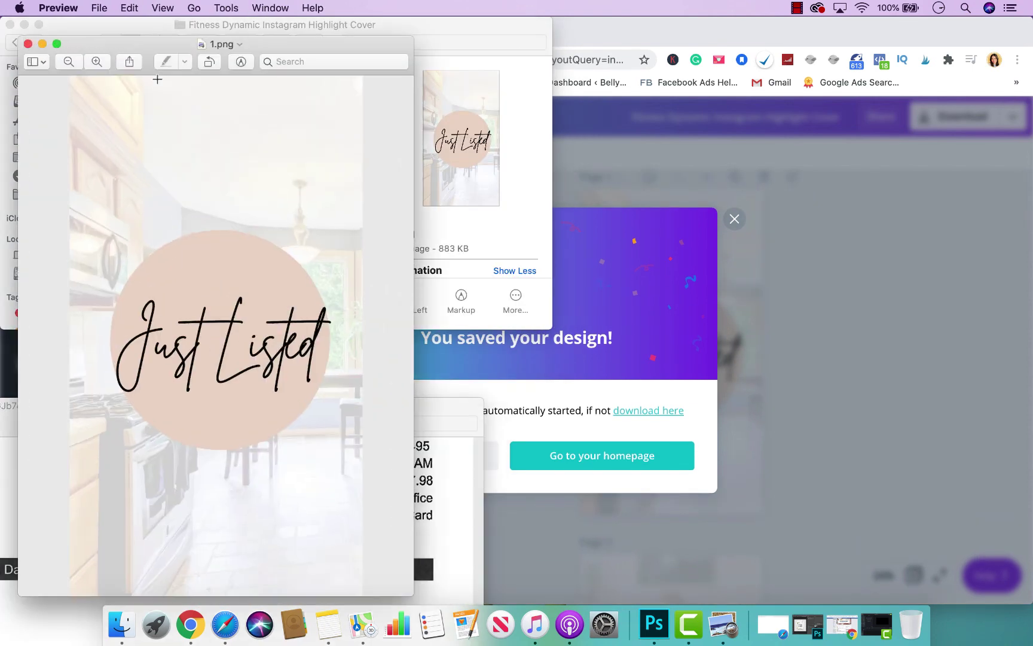
drag(464, 416, 307, 615)
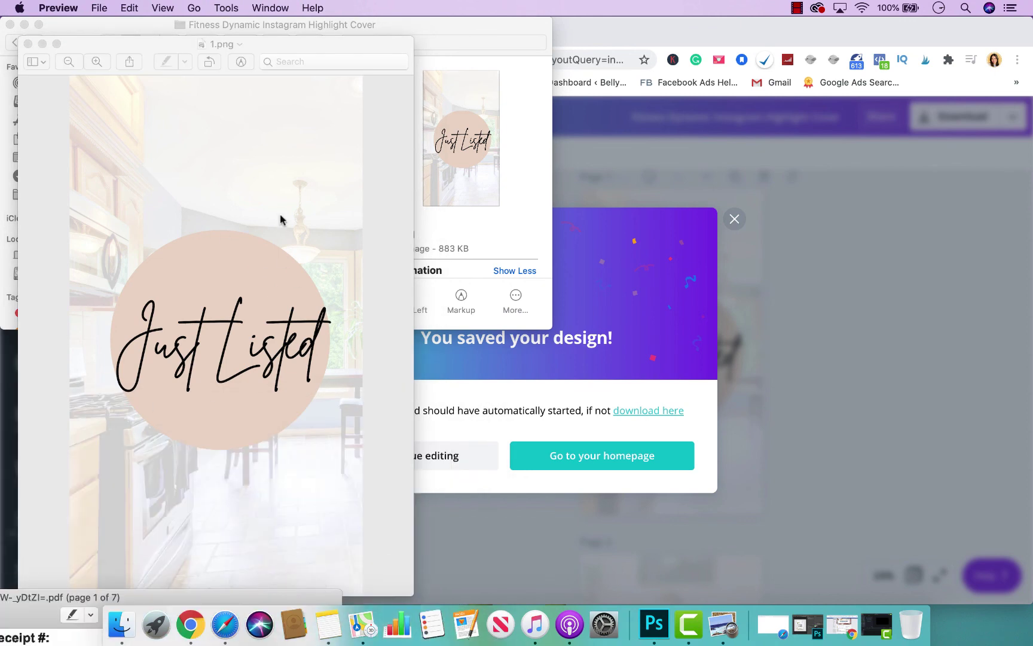
click(41, 44)
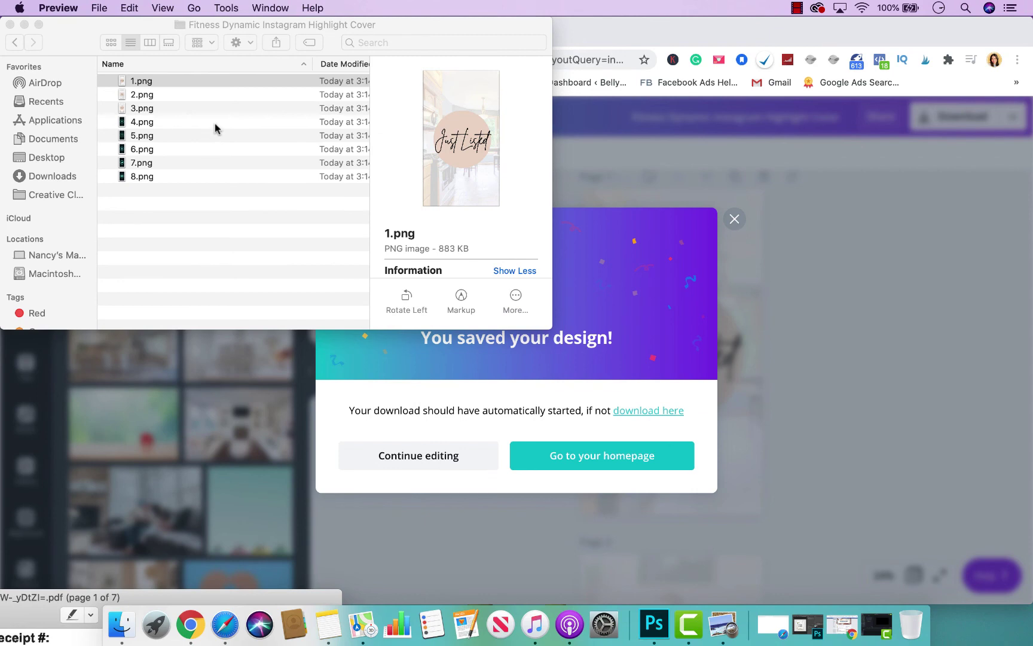